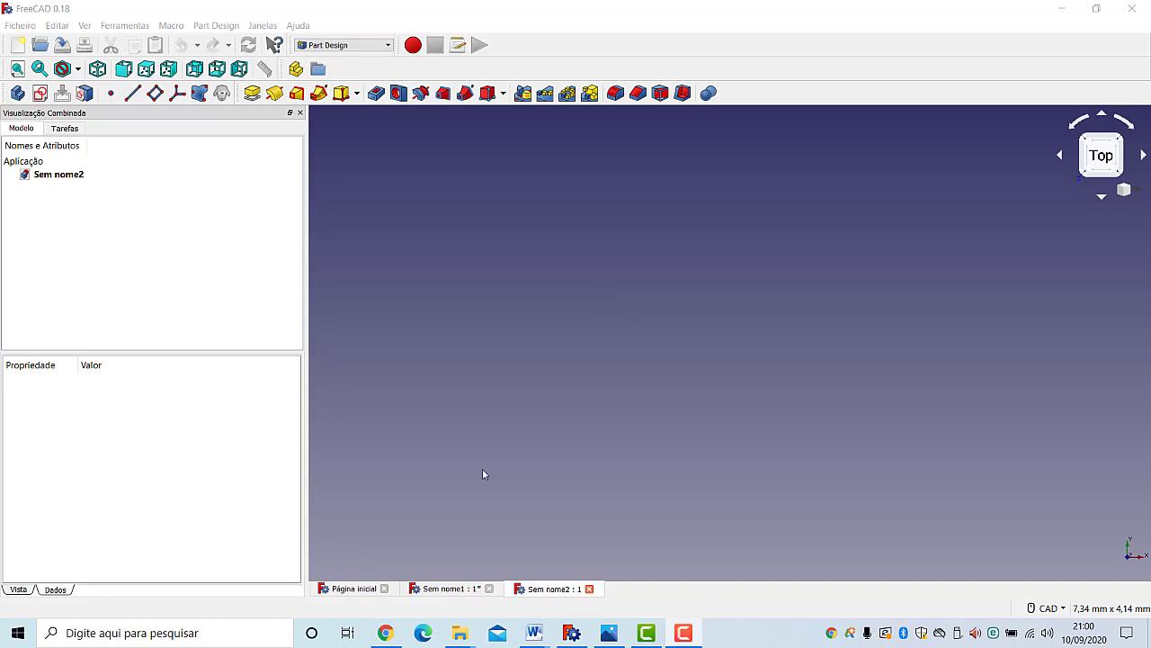
Step: Create a new sketch on the XY_Plane and pan the view so the origin sits right
click(45, 93)
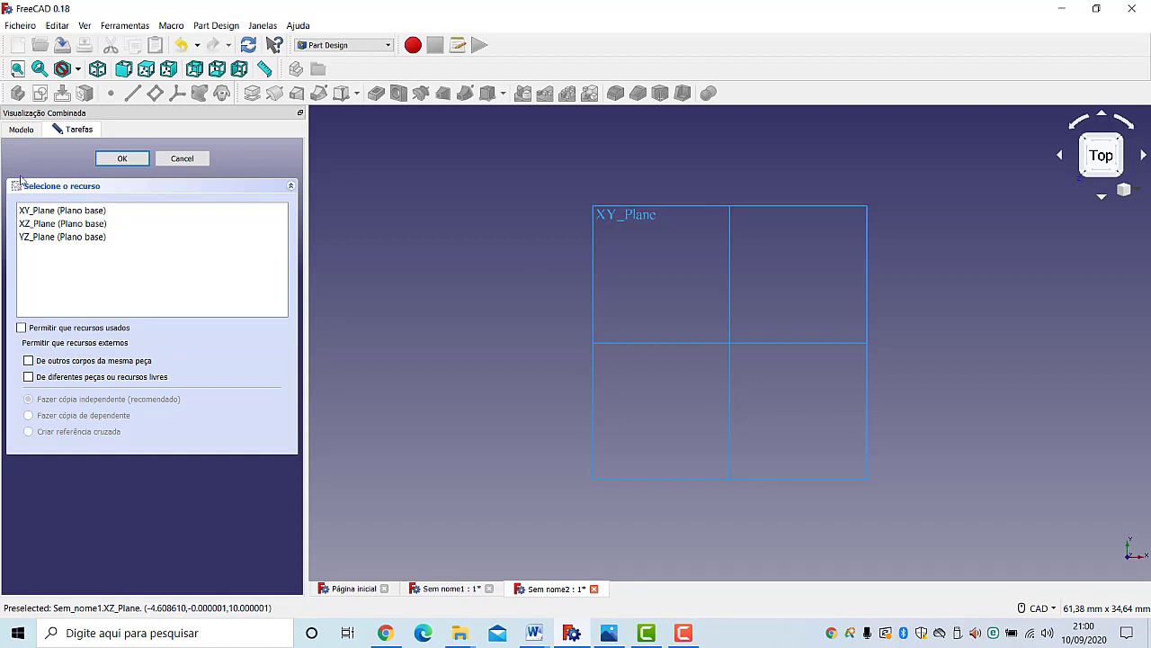
click(52, 210)
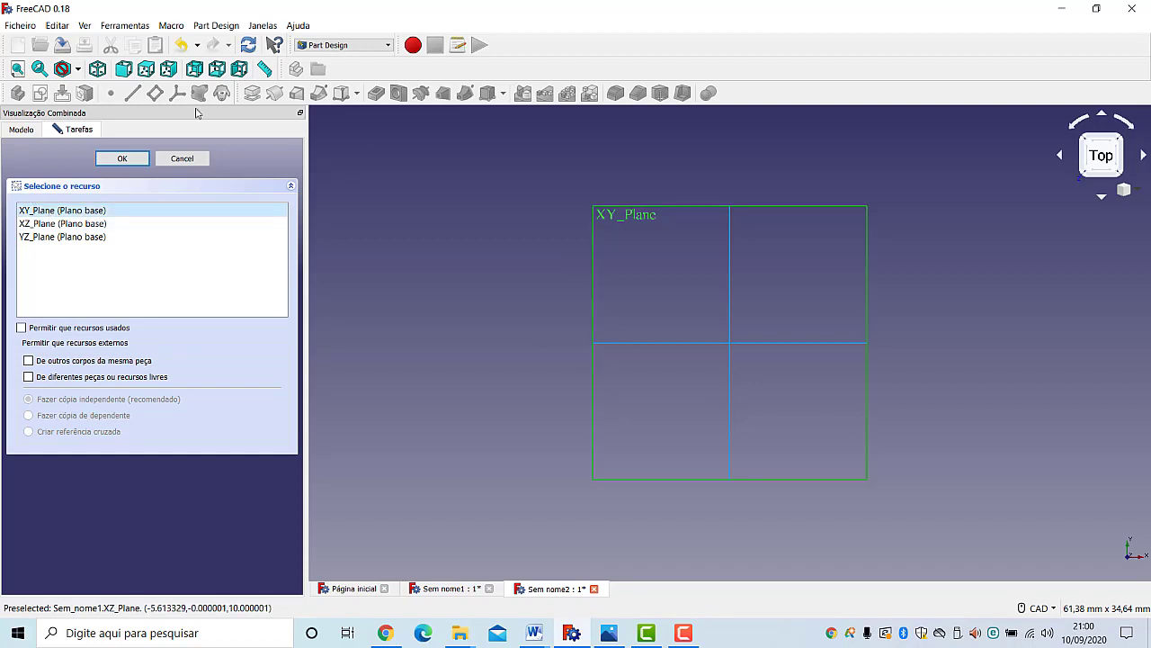
click(135, 159)
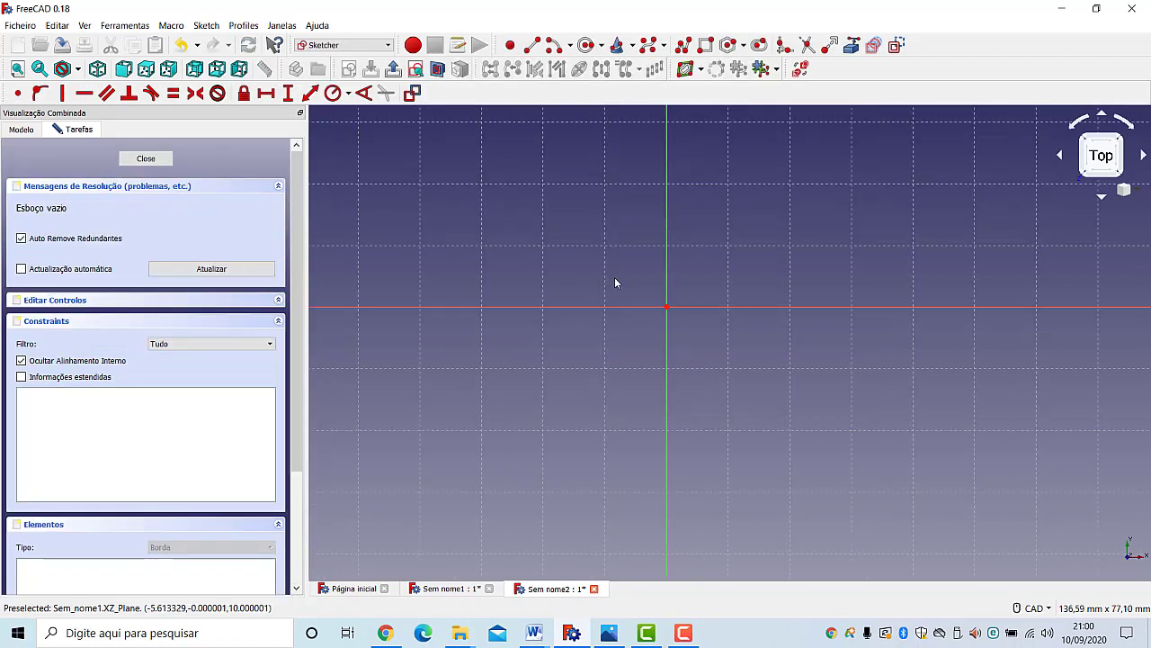
middle_drag(496, 358, 614, 418)
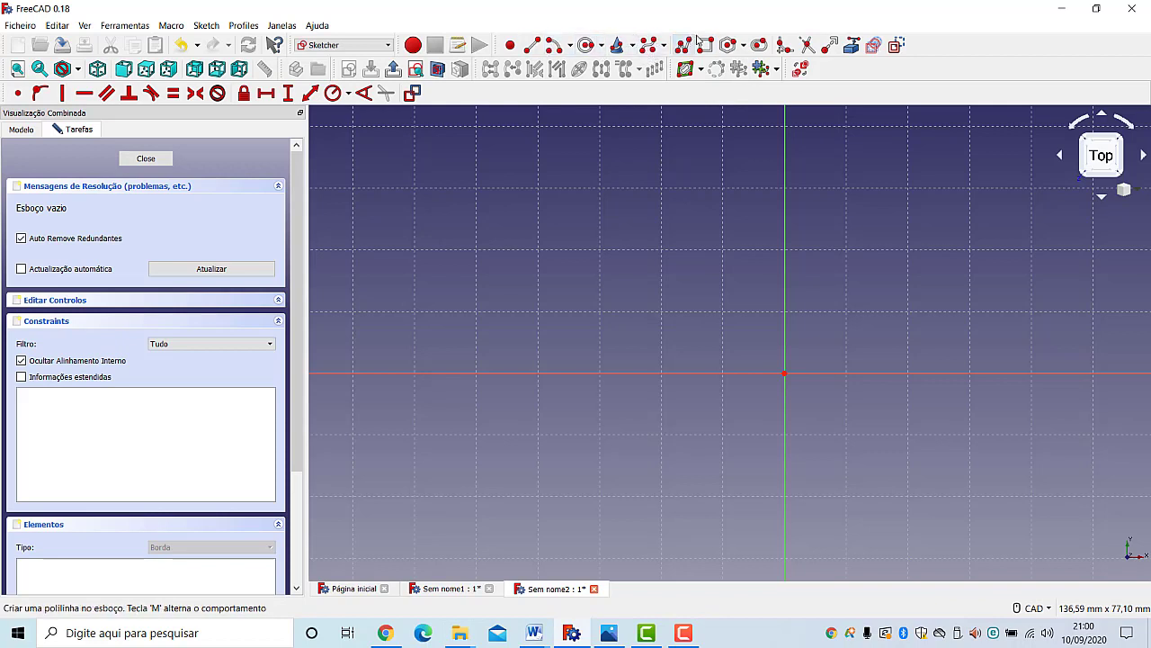
Step: Draw a rectangle from a corner on the vertical axis down to the lower left
click(708, 47)
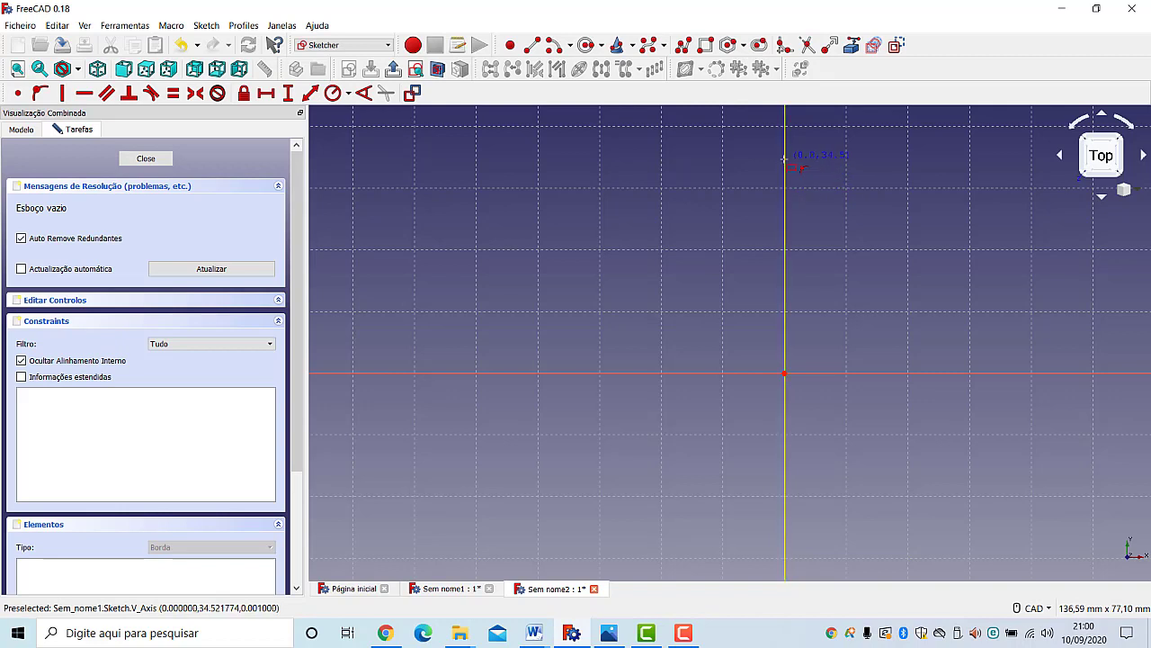
click(784, 160)
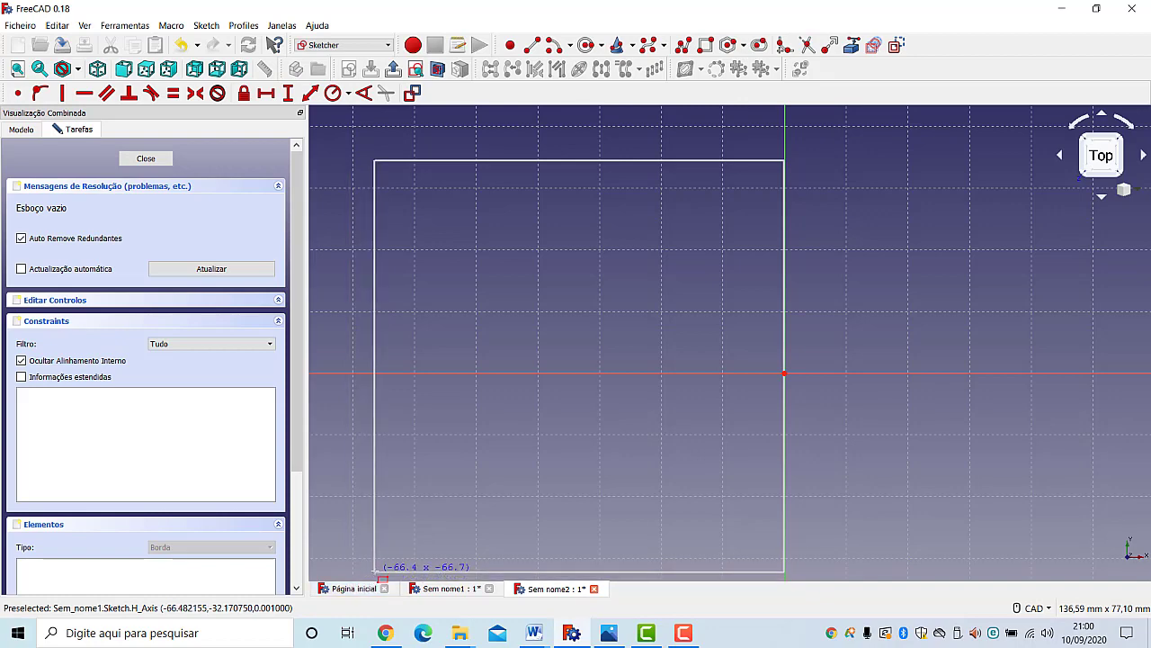
click(356, 579)
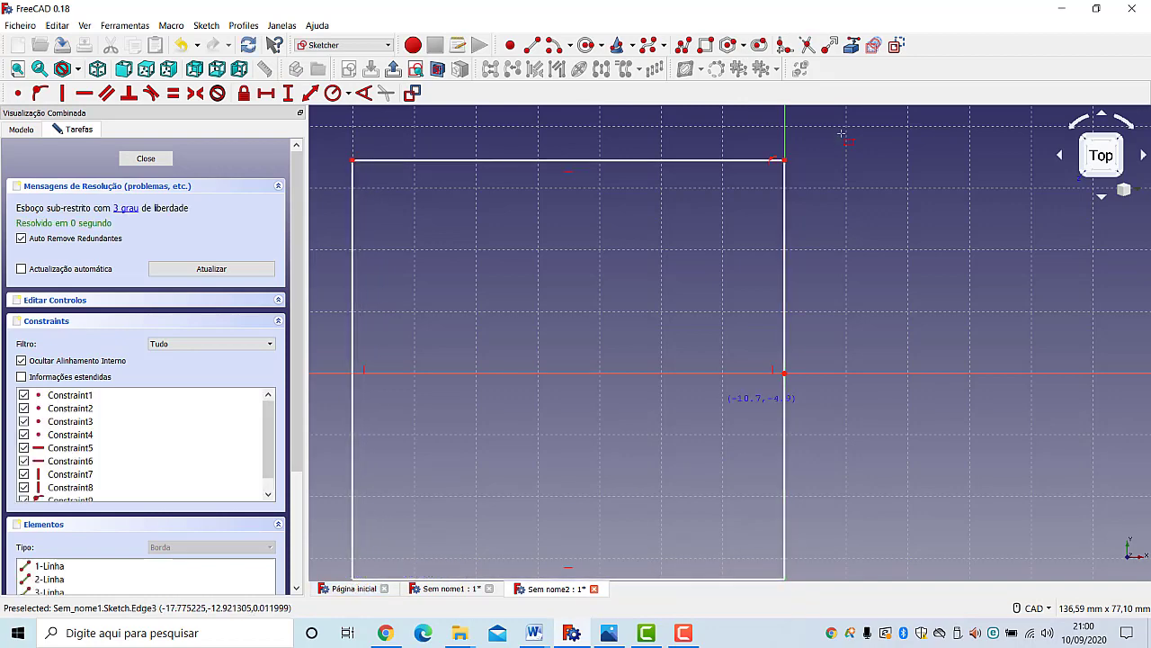
scroll(851, 184, down, 3)
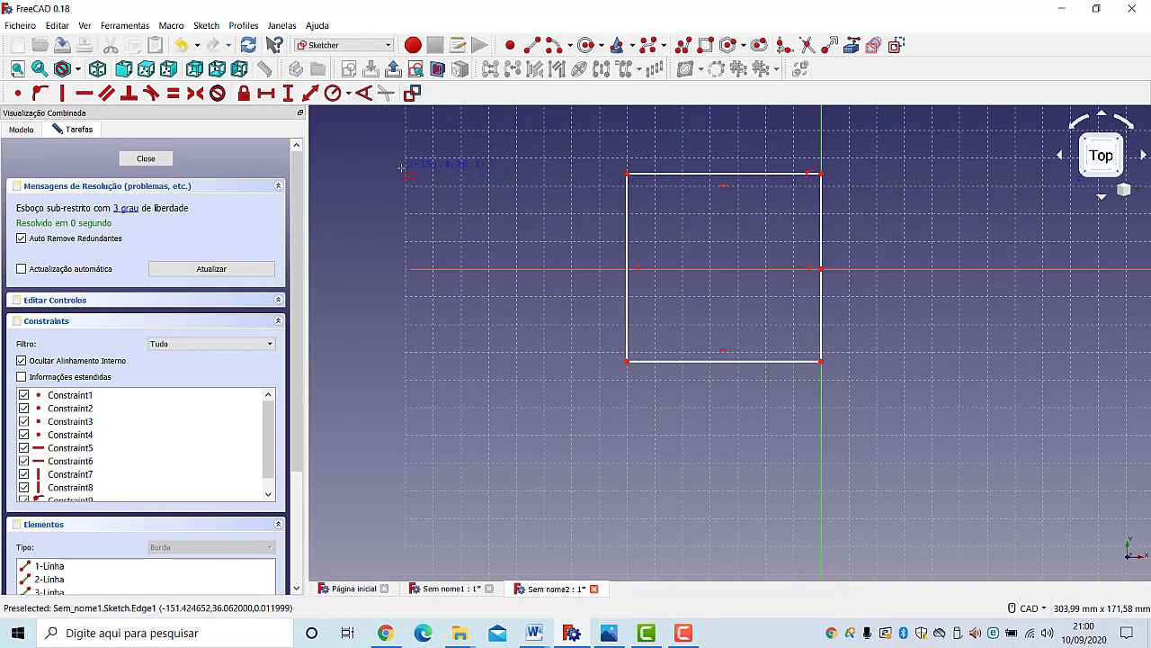
Step: Make the rectangle's two right corners symmetric about the horizontal axis
click(821, 173)
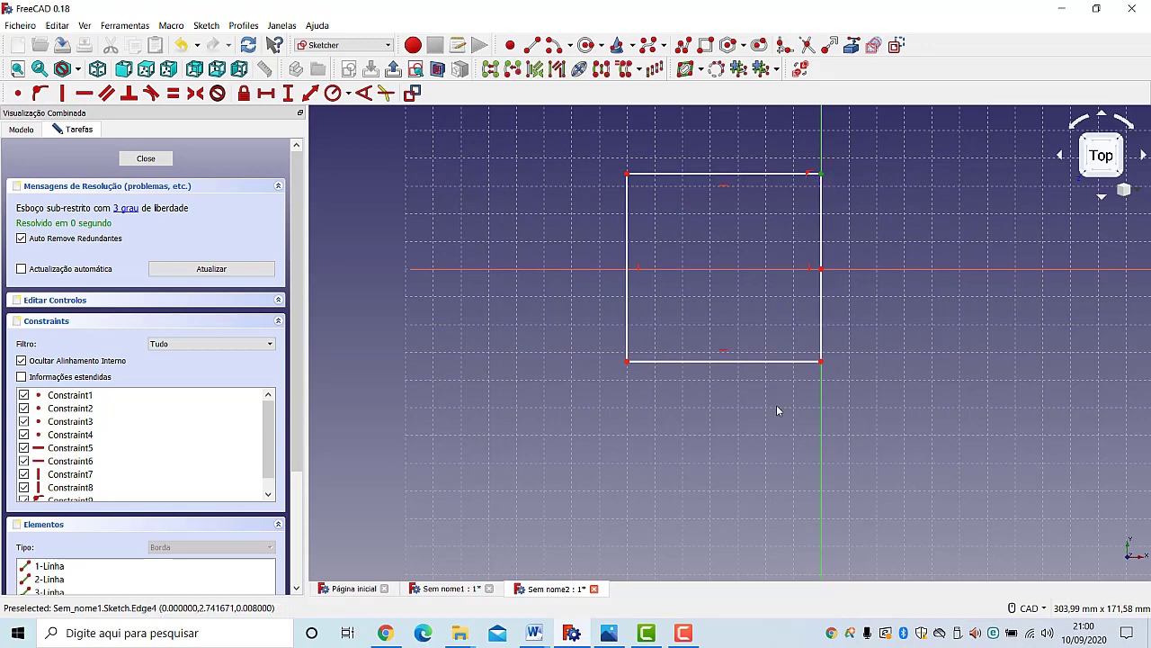
click(827, 367)
click(877, 268)
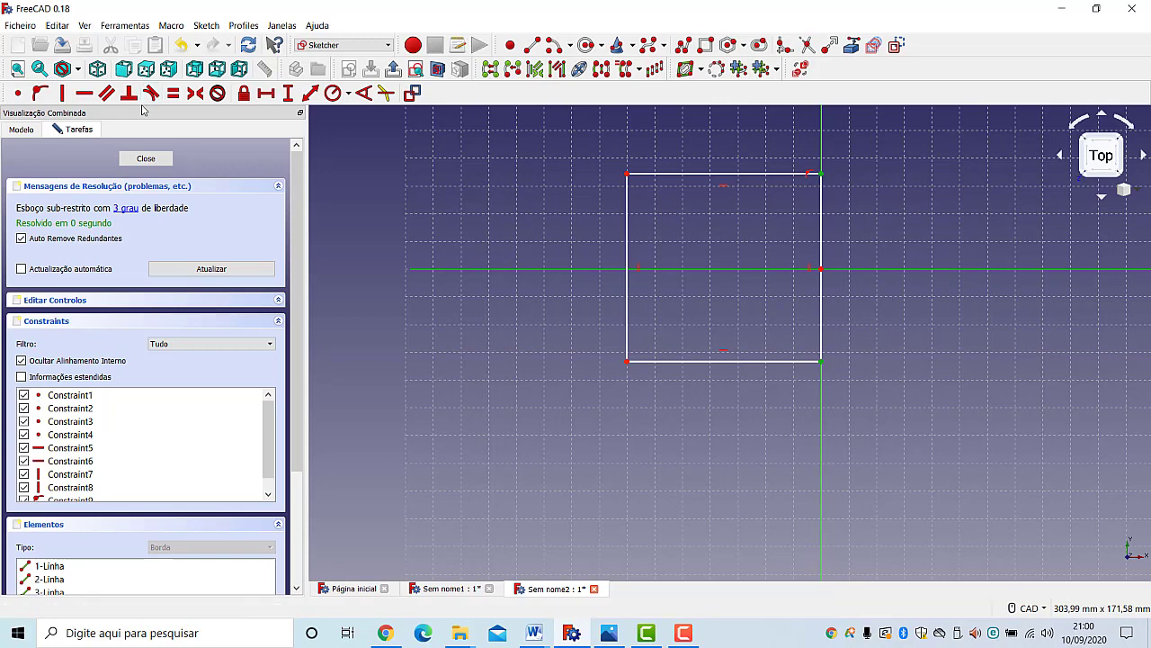
click(196, 92)
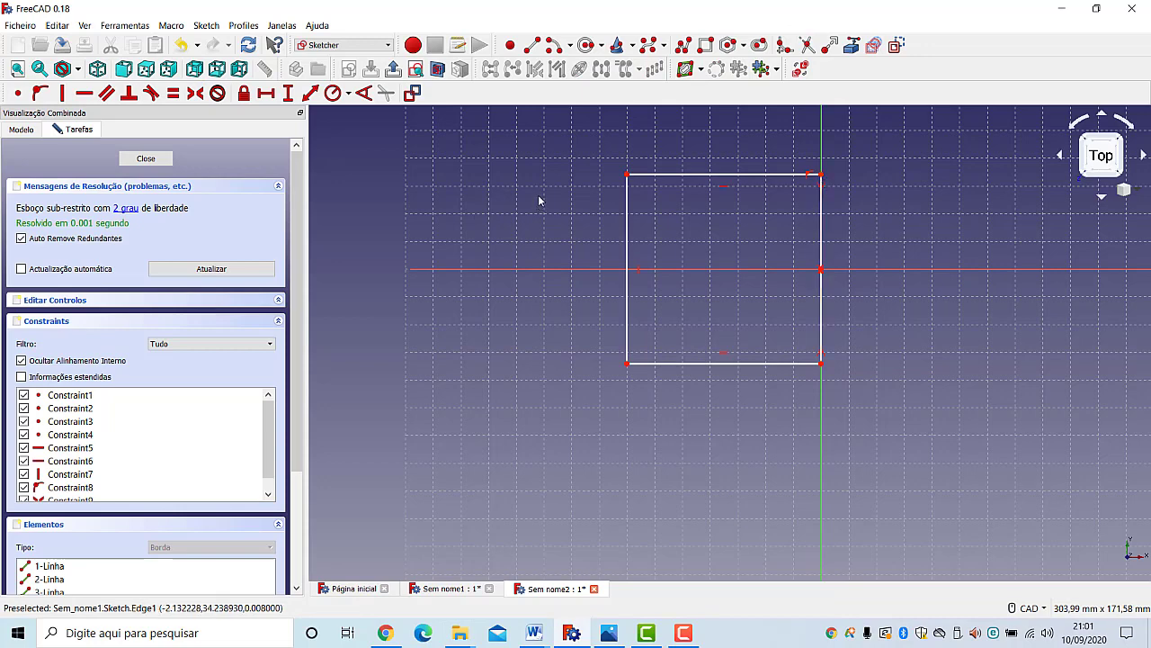
Step: Dimension the rectangle's left edge to a 70 mm height
click(289, 95)
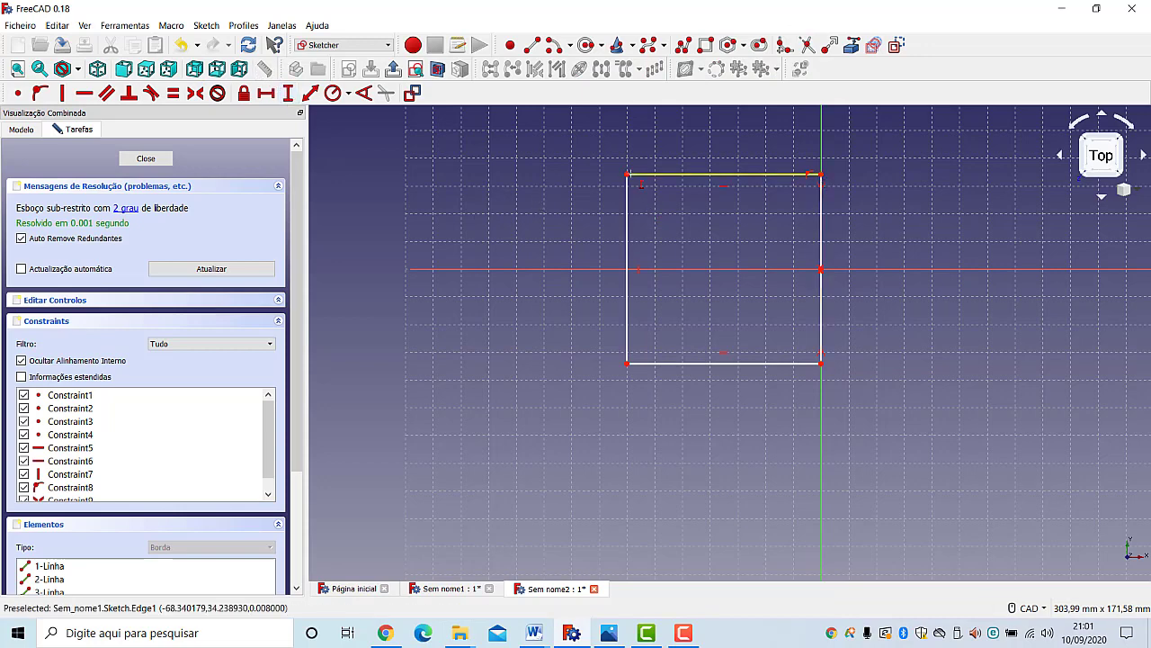
click(628, 175)
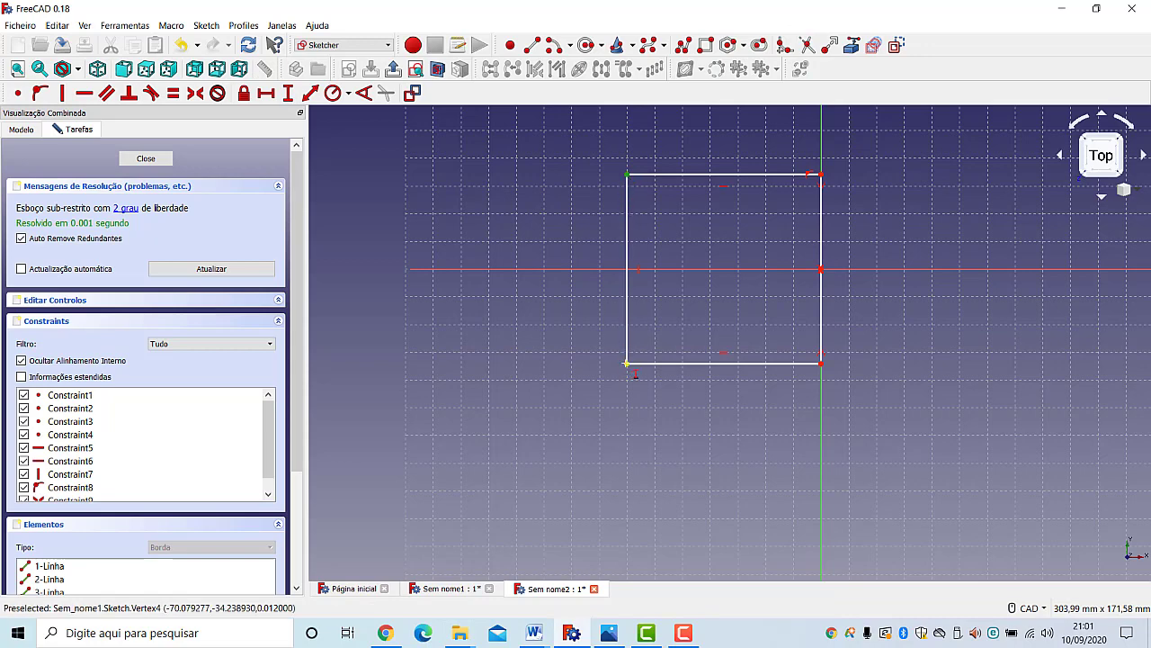
click(627, 363)
text(70)
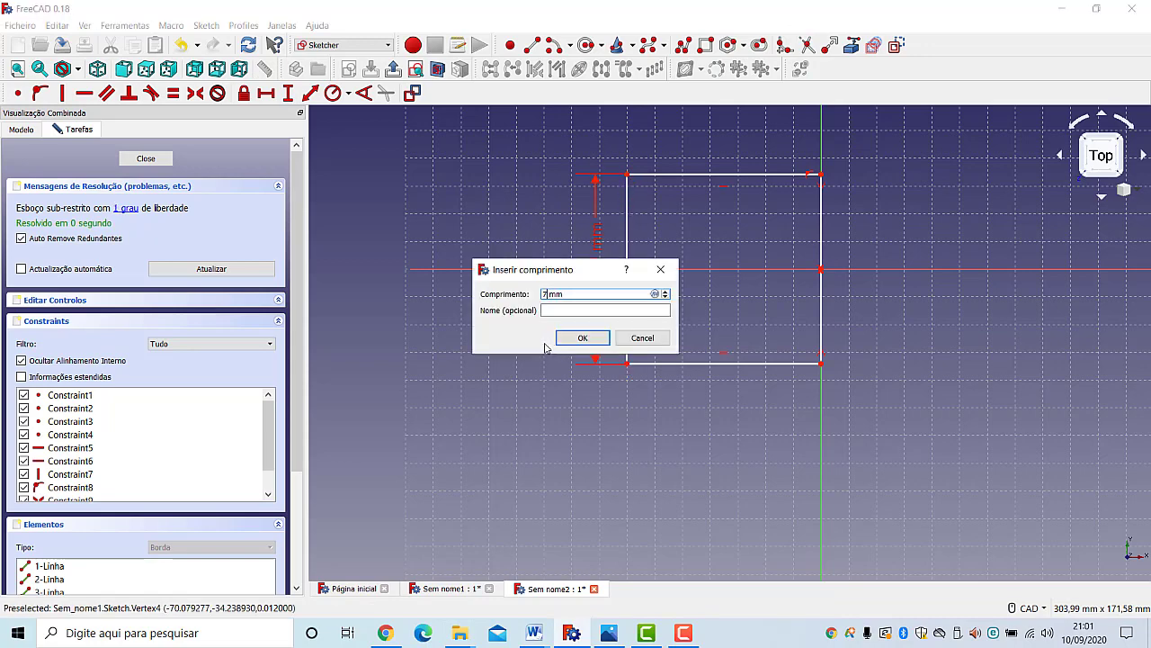
key(Return)
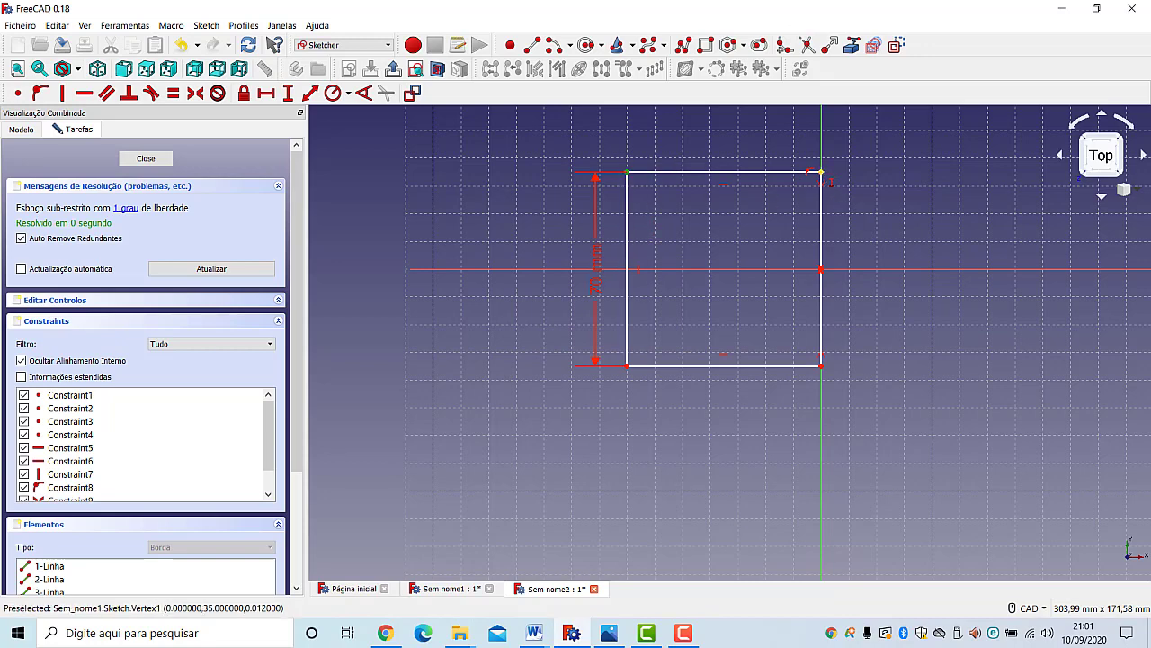
Step: Discard the redundant vertical dimension and set the top edge width to 70 mm
click(820, 170)
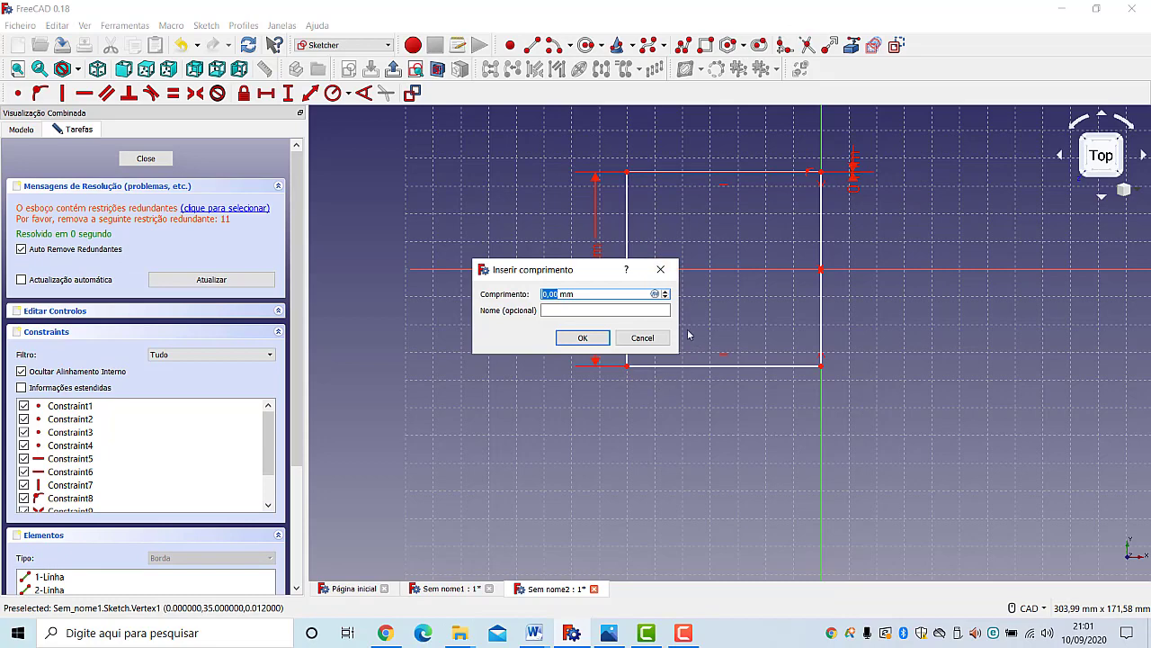
click(644, 338)
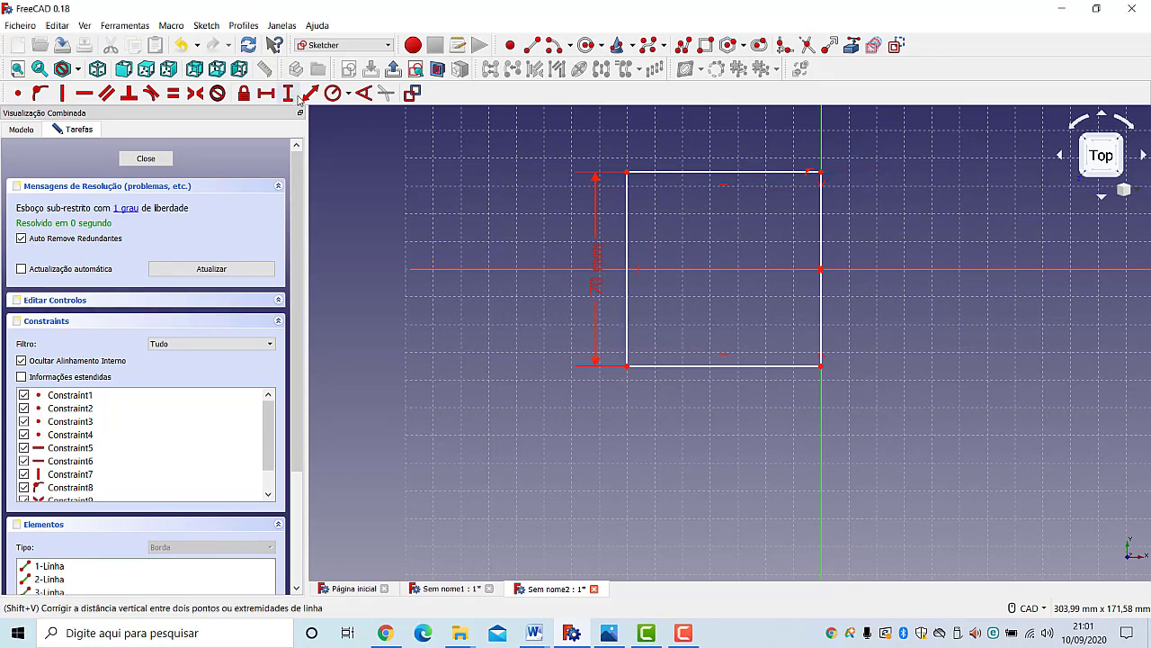
click(294, 97)
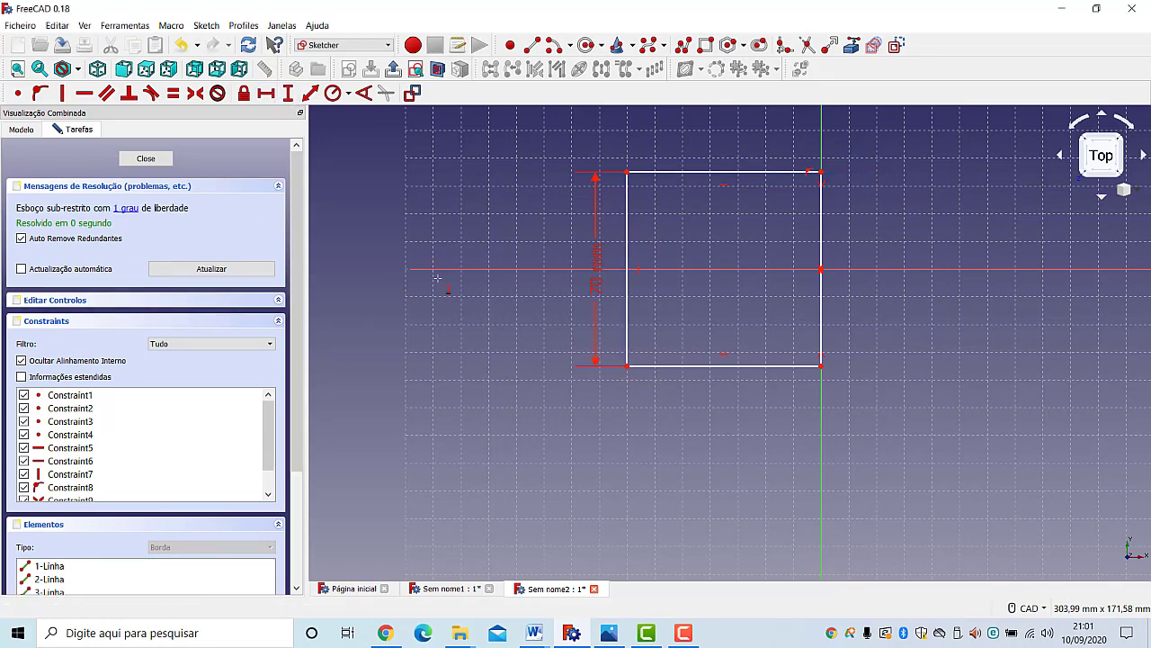
click(265, 93)
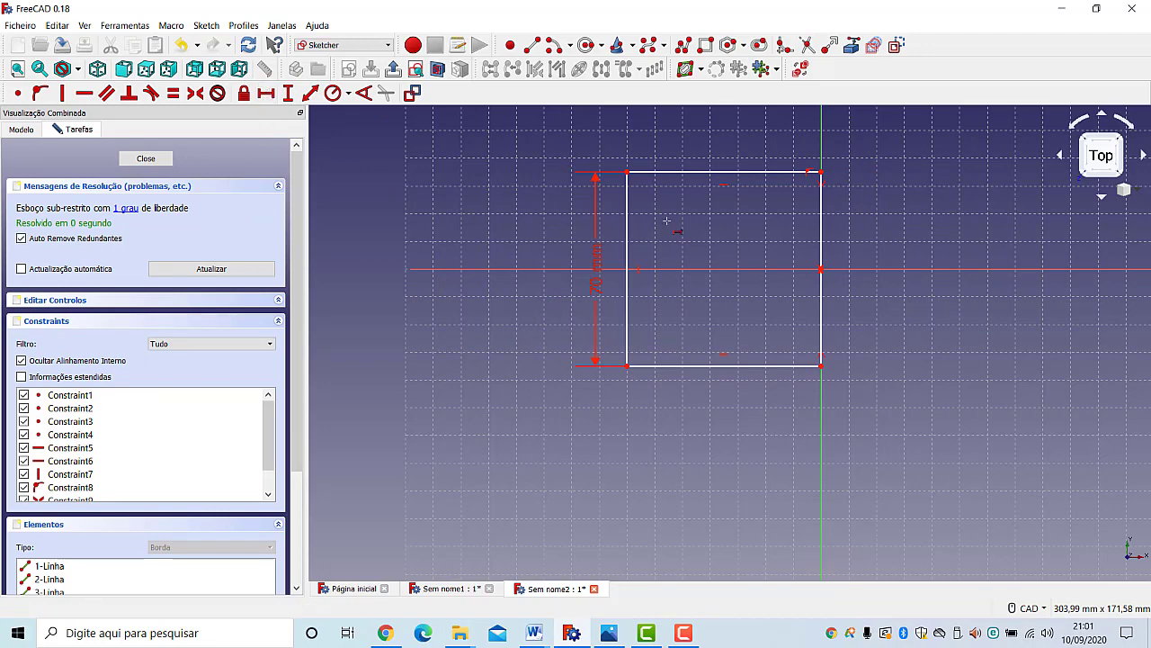
click(815, 171)
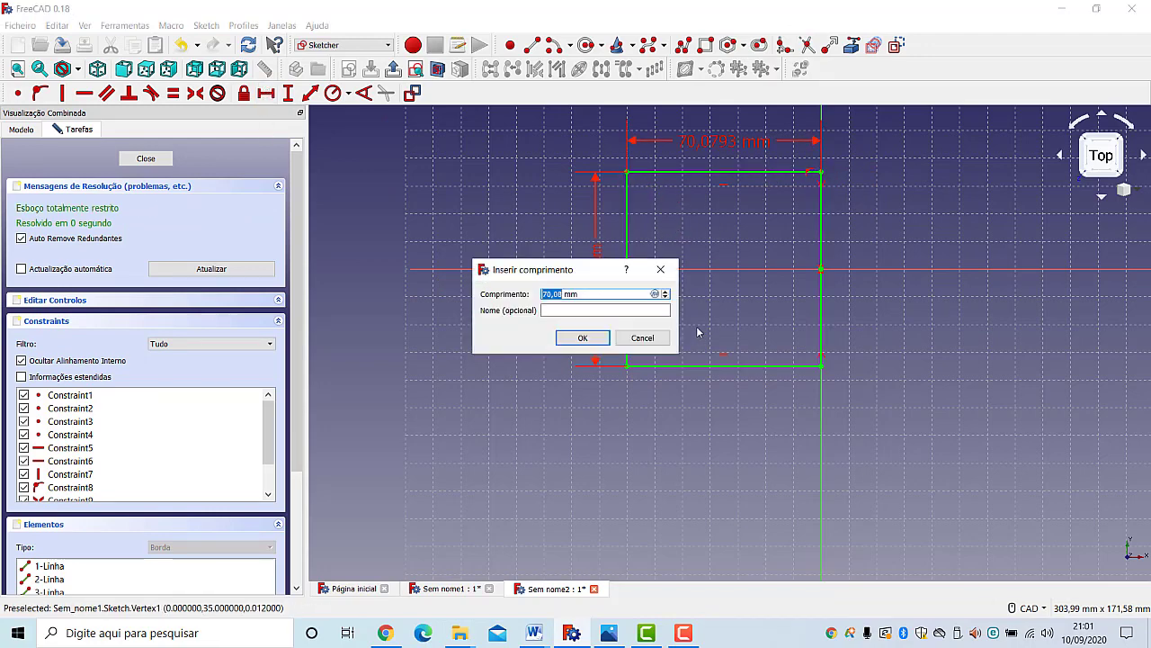
text(70)
key(Return)
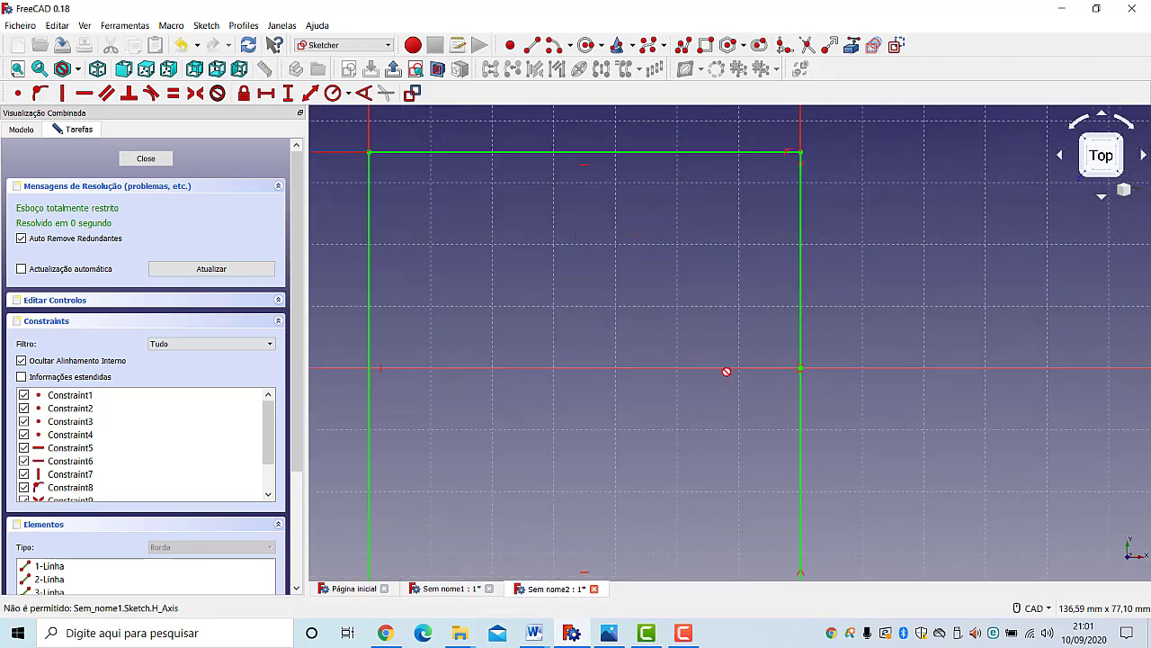
scroll(730, 376, up, 4)
scroll(730, 371, down, 4)
scroll(730, 372, up, 2)
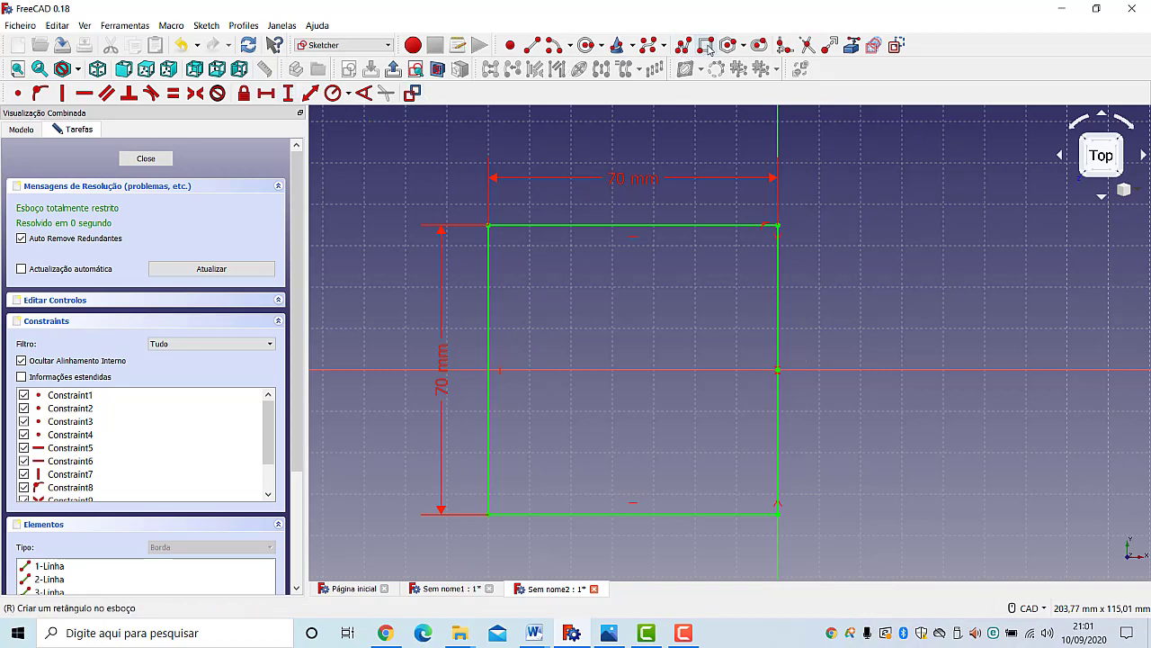
Step: Draw a narrow vertical rectangle inside the square near its right edge, crossing the horizontal axis
click(706, 46)
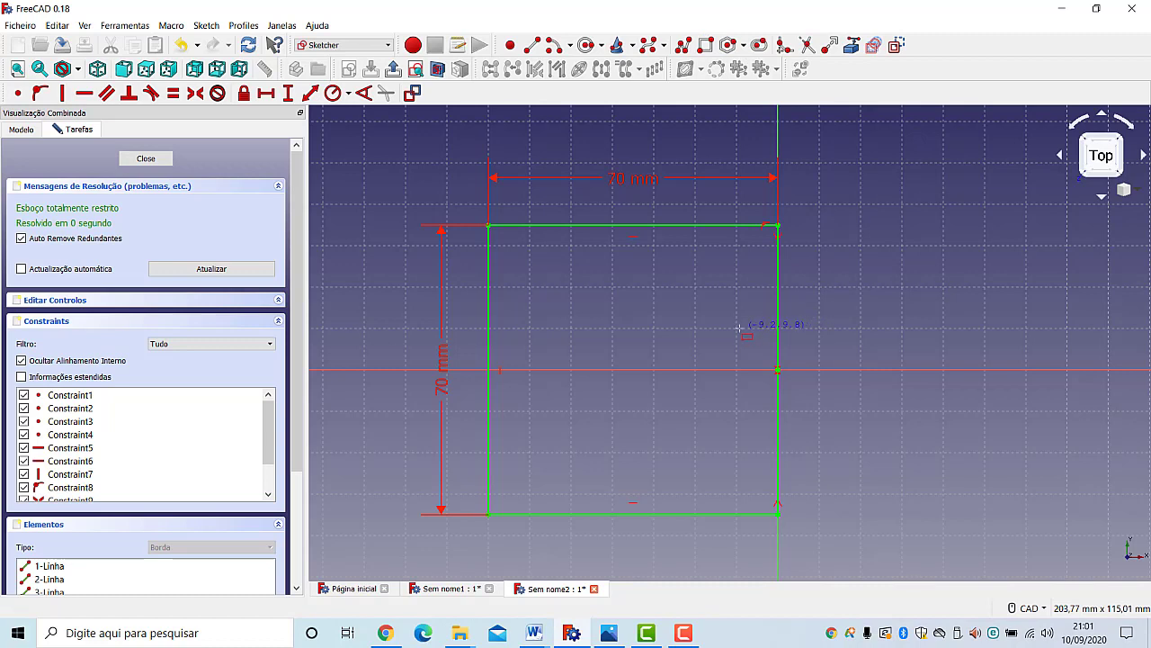
click(747, 328)
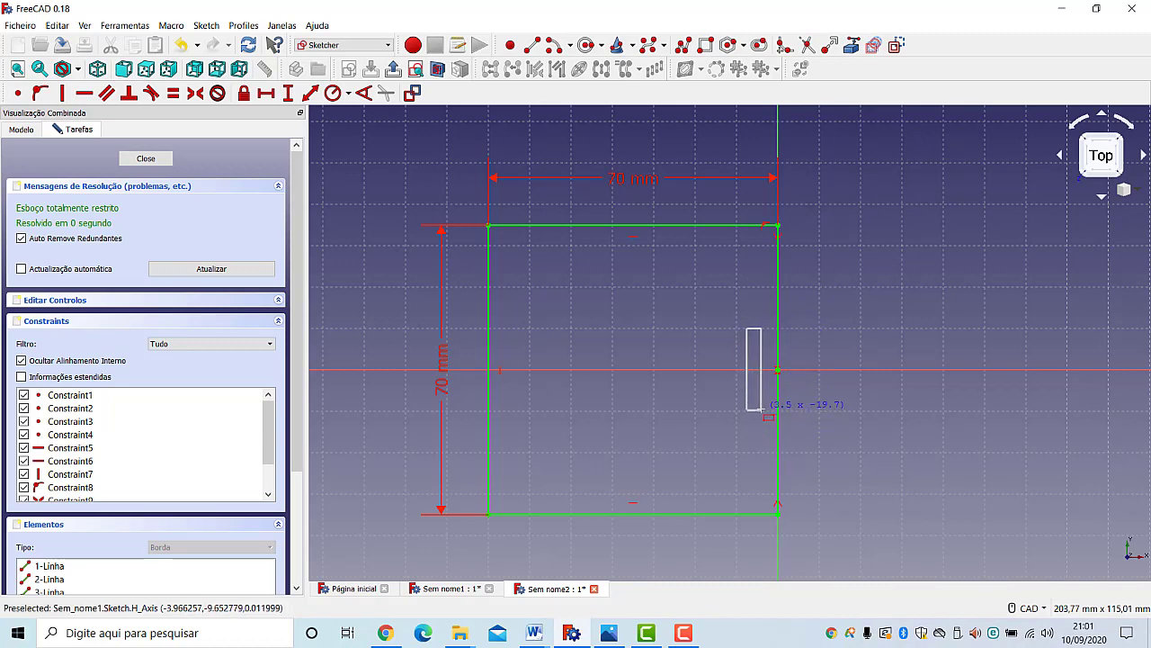
click(761, 410)
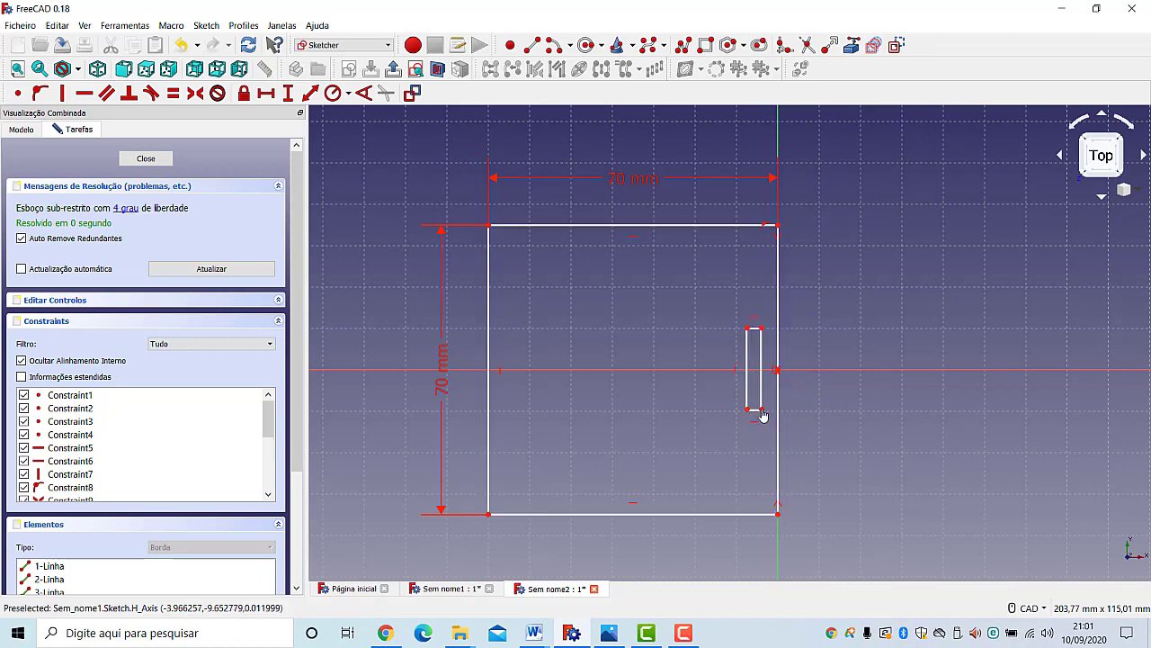
right_click(869, 331)
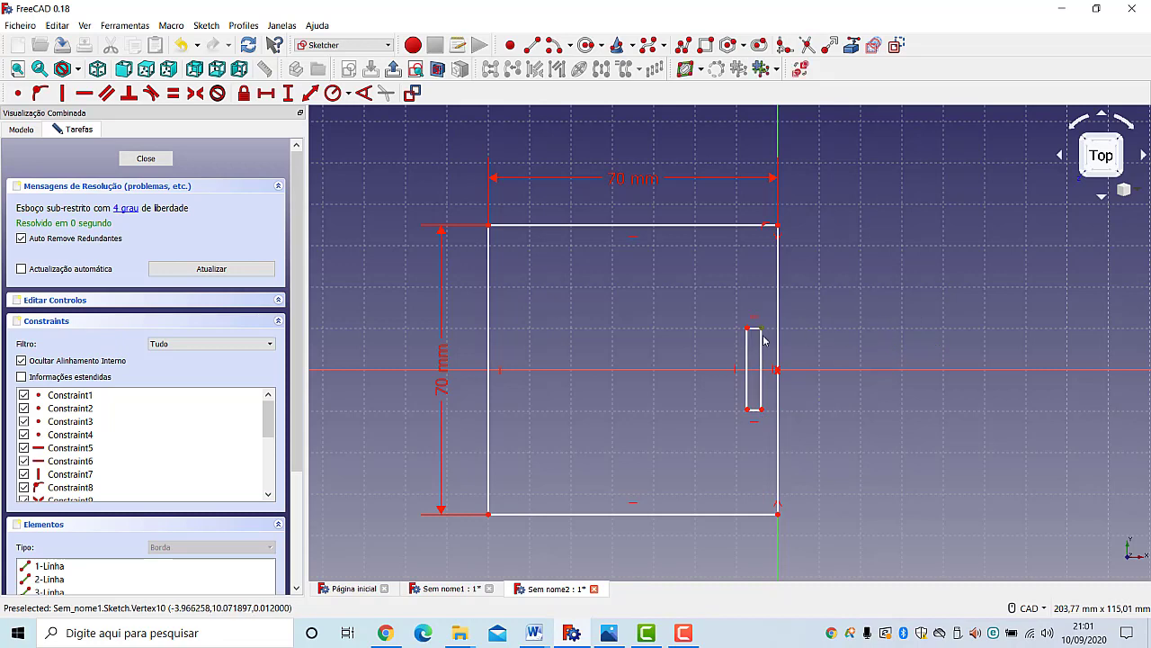
Step: Centre the right slot on the horizontal axis and give it a 4 mm width
click(761, 410)
click(793, 370)
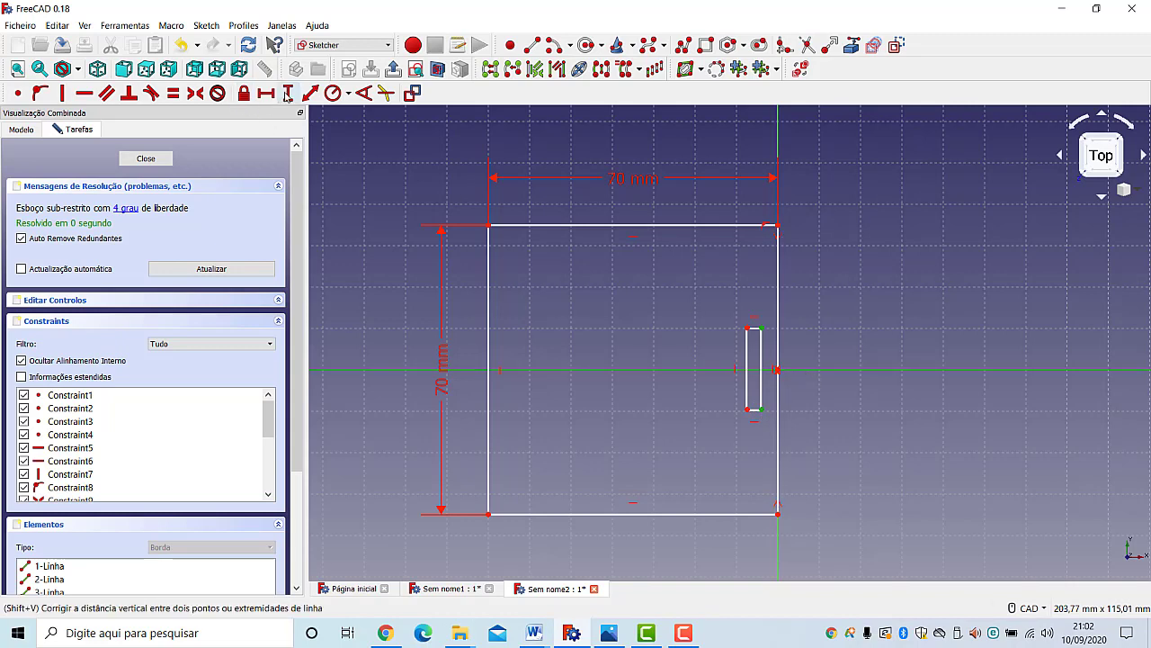
click(195, 93)
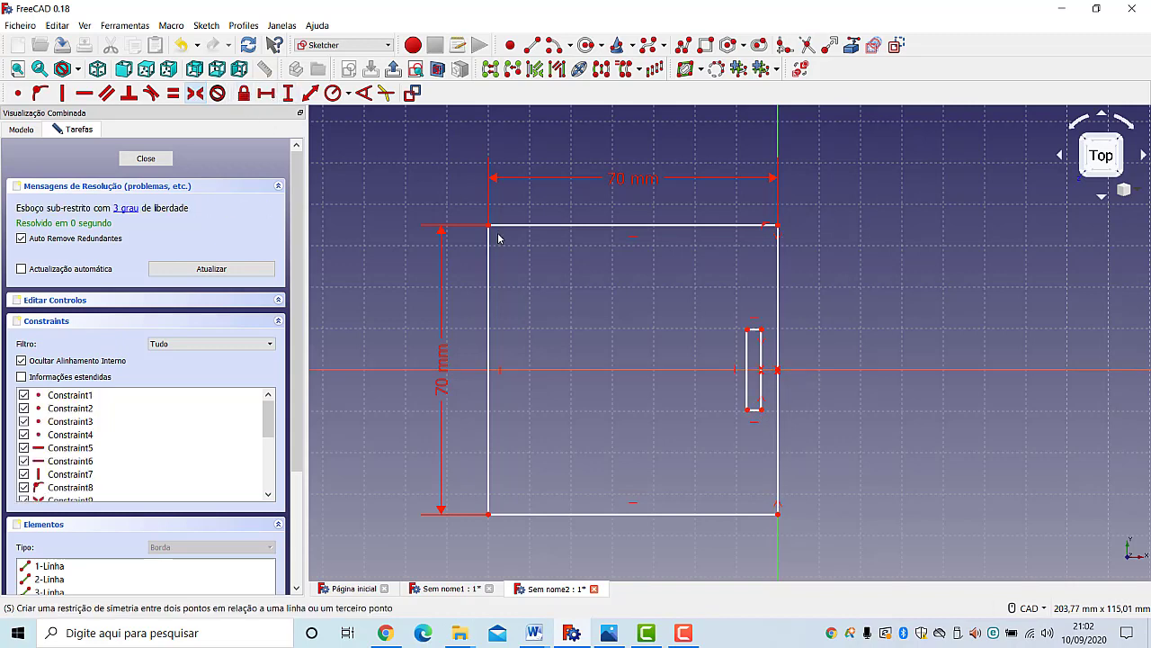
click(756, 332)
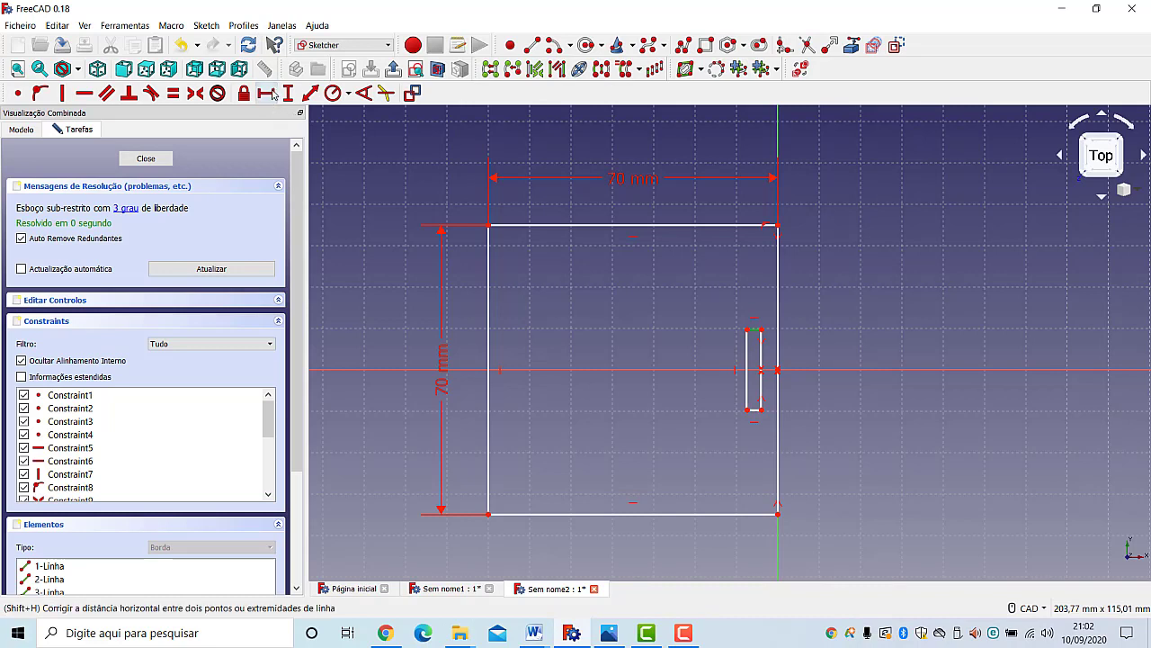
click(269, 93)
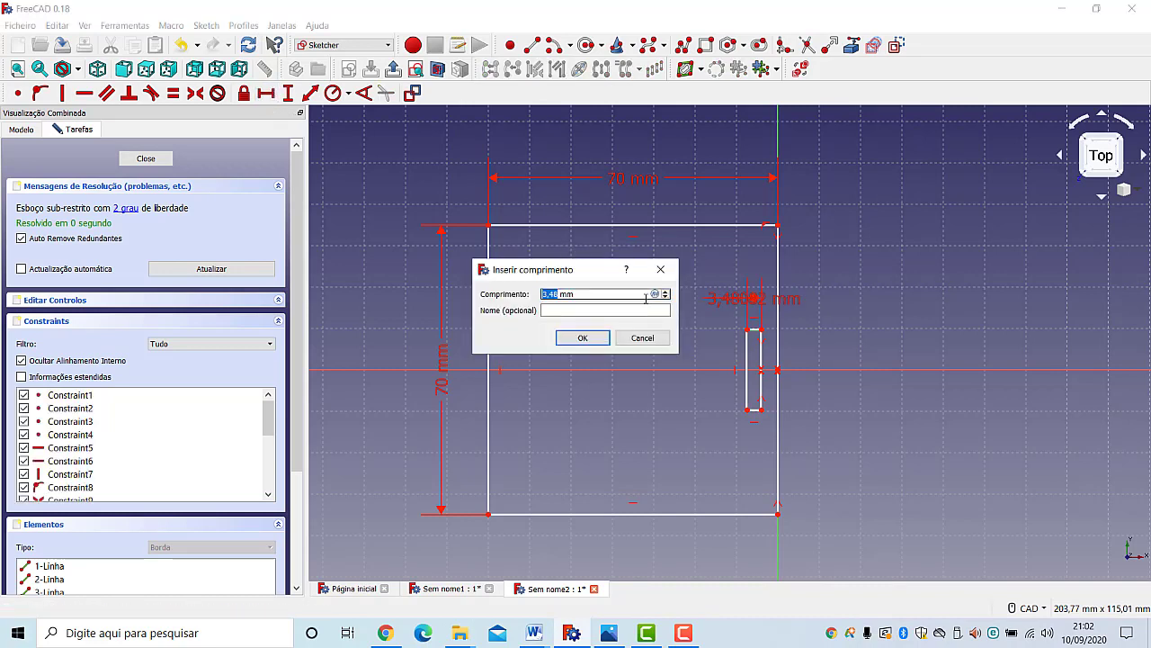
text(4)
key(Return)
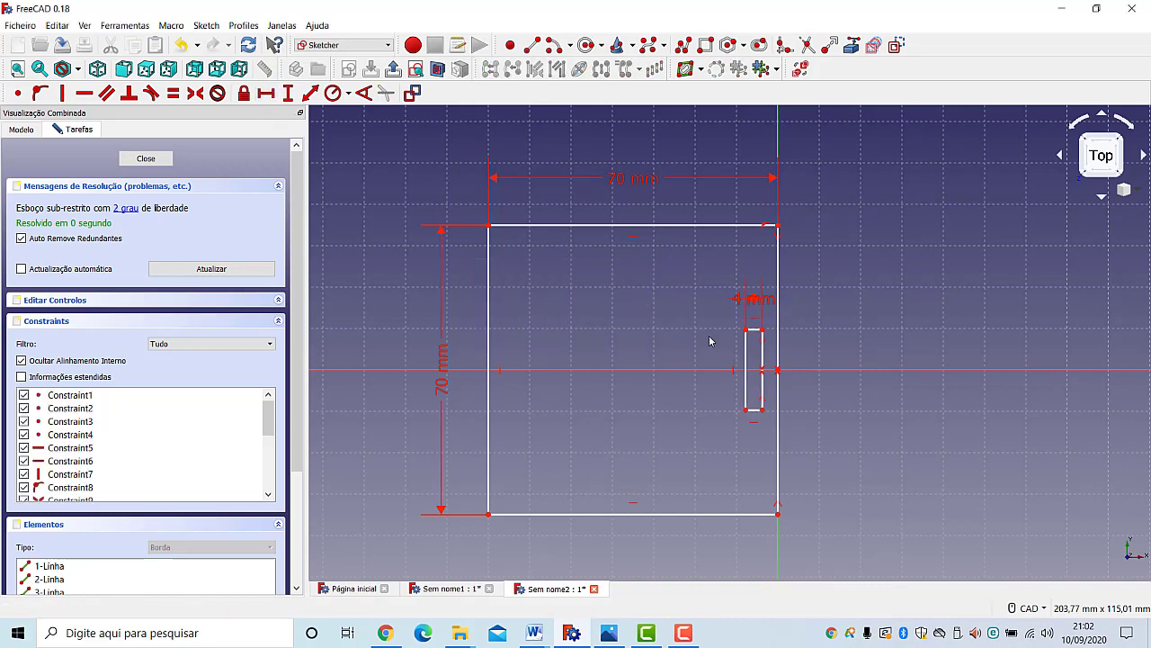
Step: Set the right slot's height to 10 mm and move its label aside
click(745, 382)
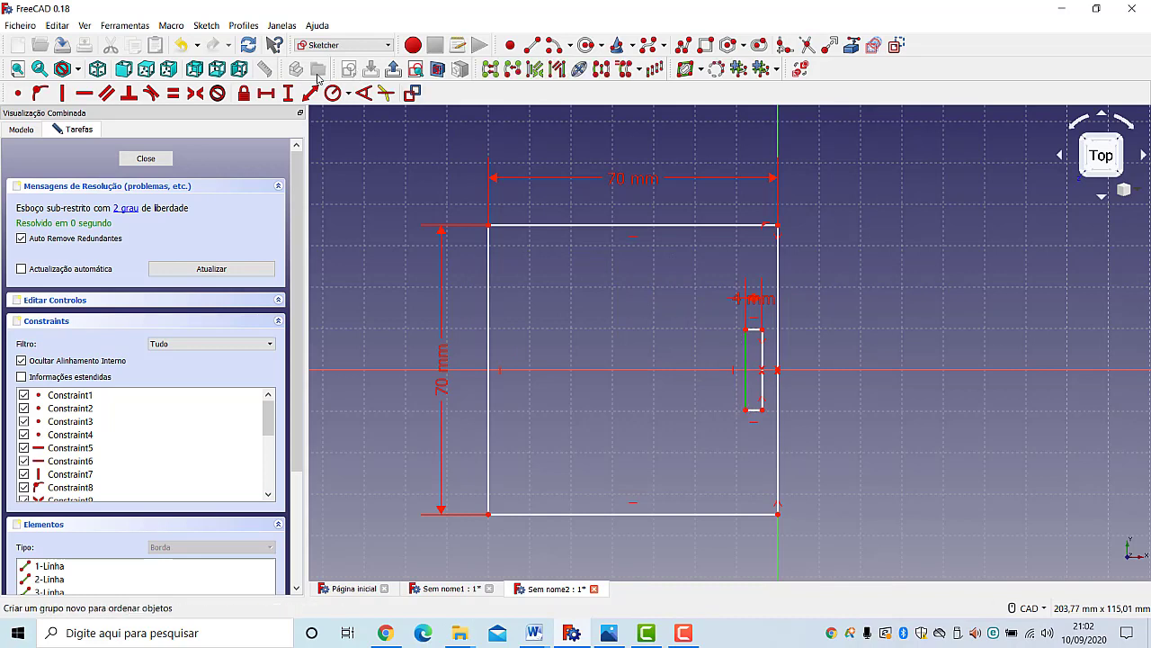
click(288, 93)
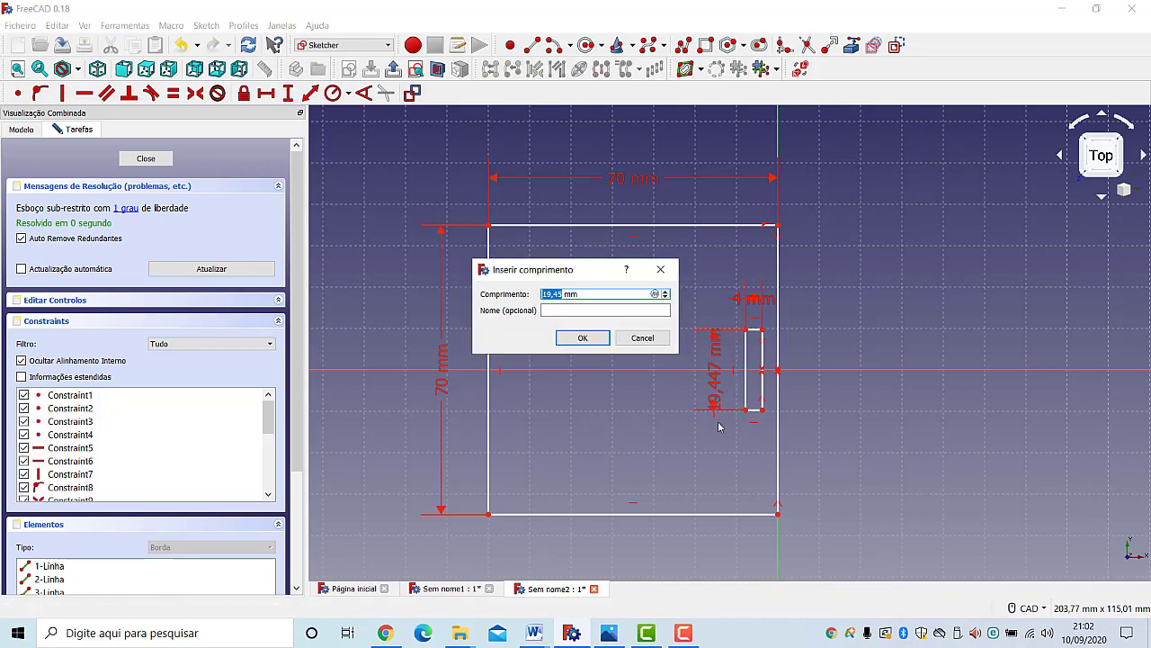
text(10)
key(Return)
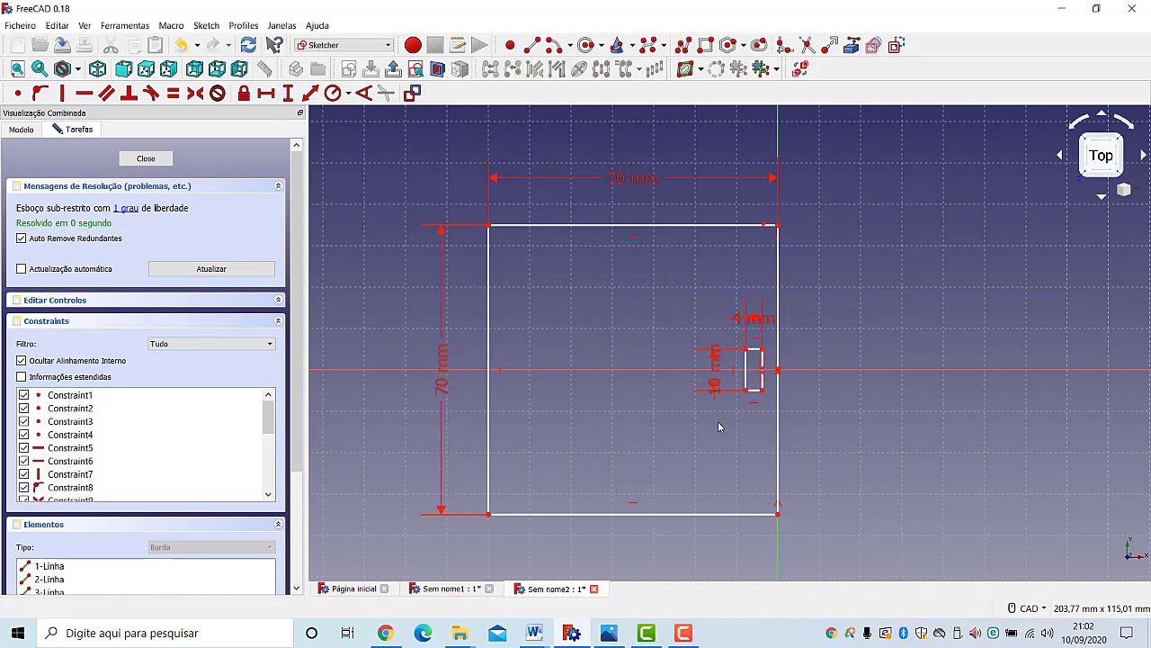
drag(715, 385, 661, 459)
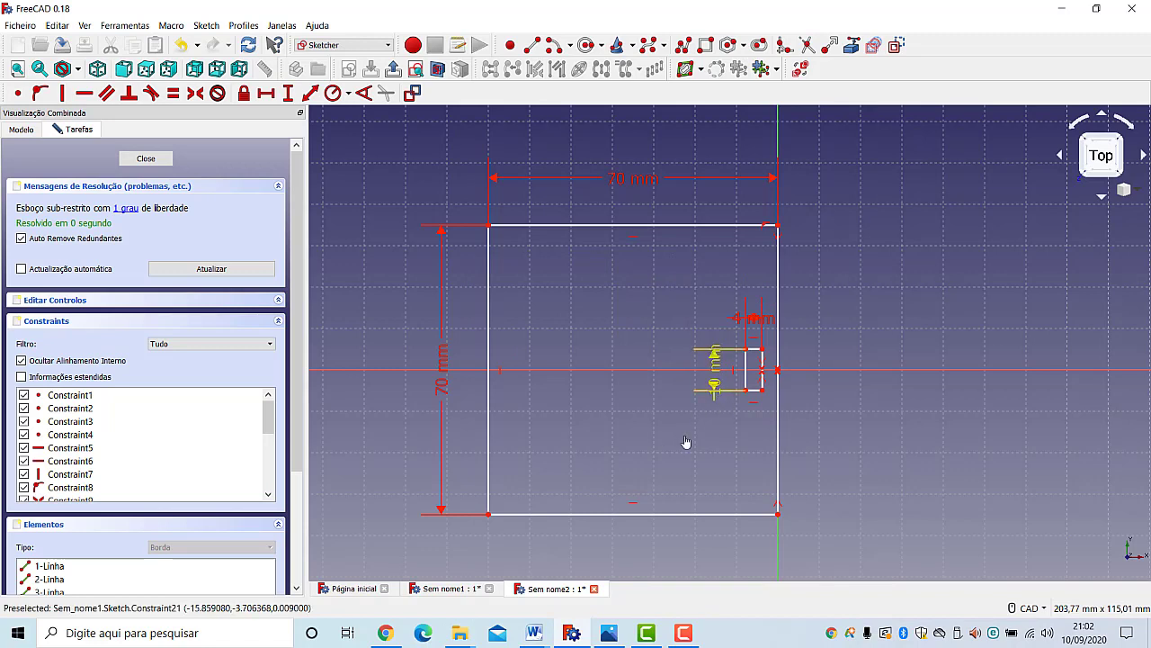
Step: Place the slot 2 mm from the plate's right edge and move the 4 mm and 2 mm labels clear
click(762, 389)
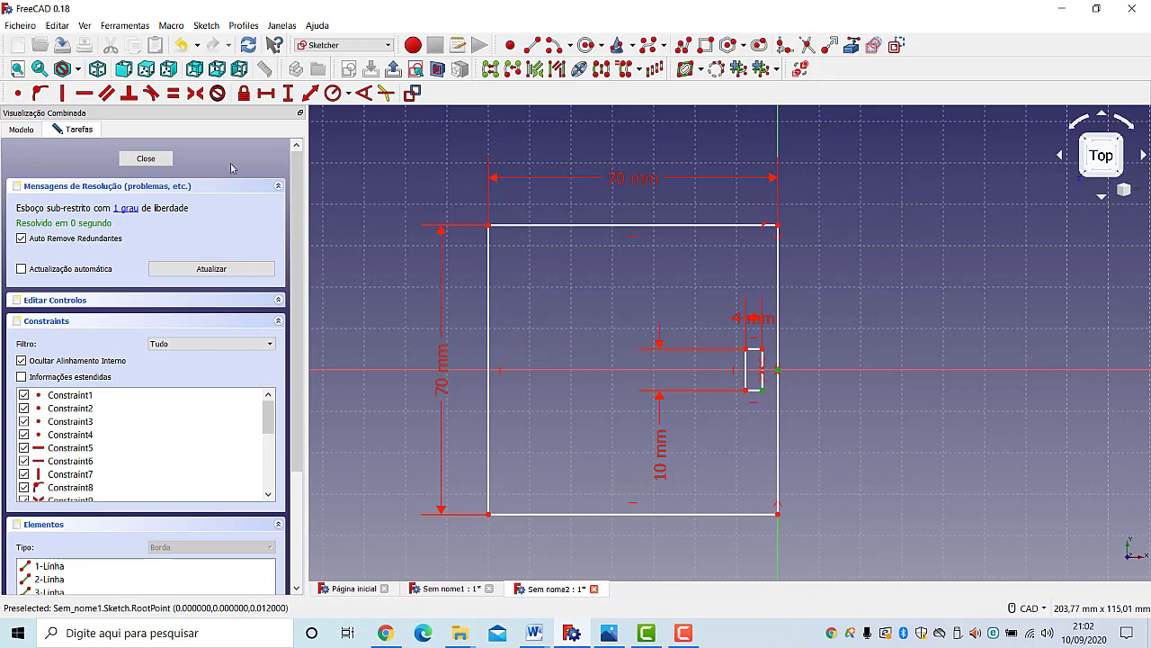
click(265, 92)
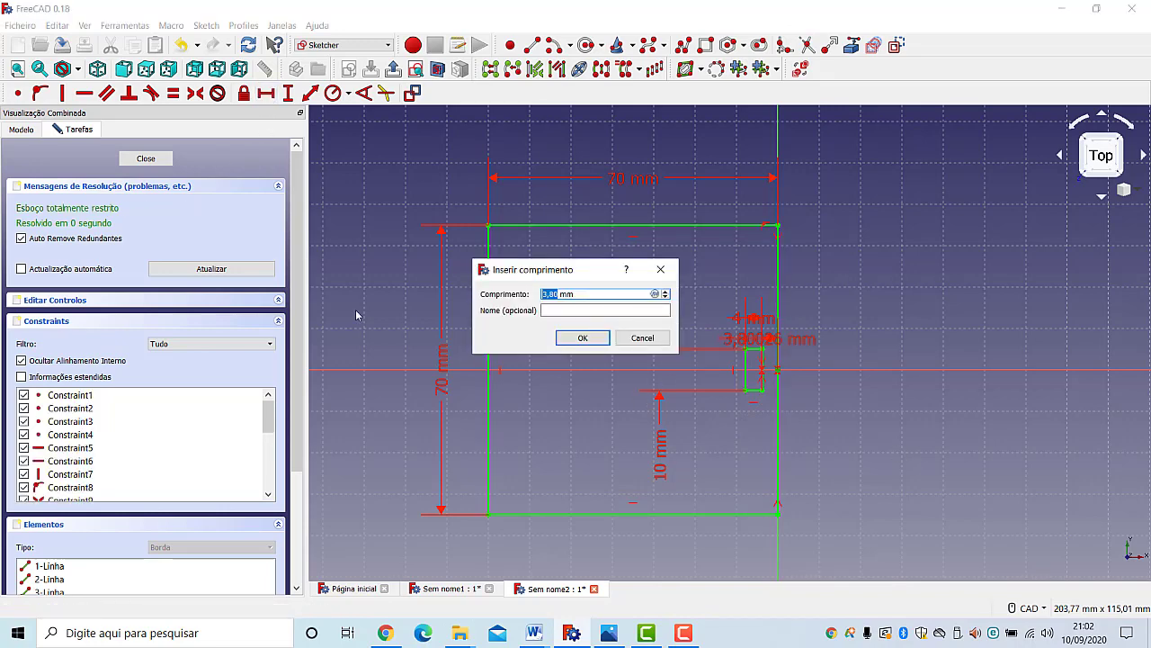
text(2)
key(Return)
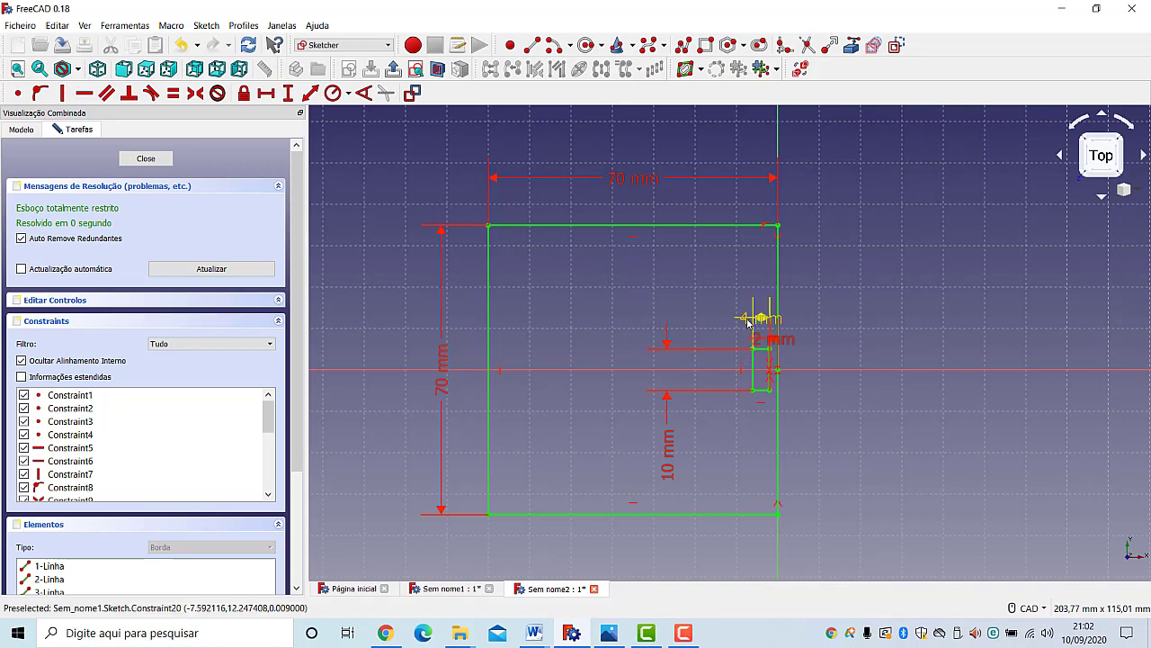
drag(761, 320, 616, 307)
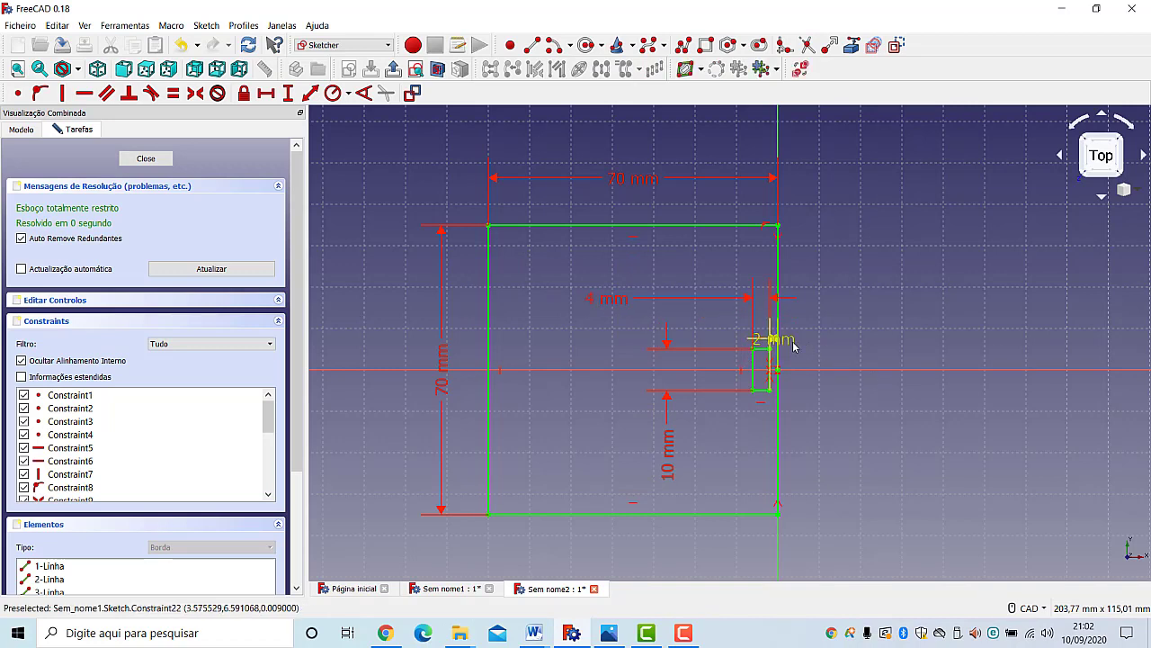
drag(782, 338, 889, 339)
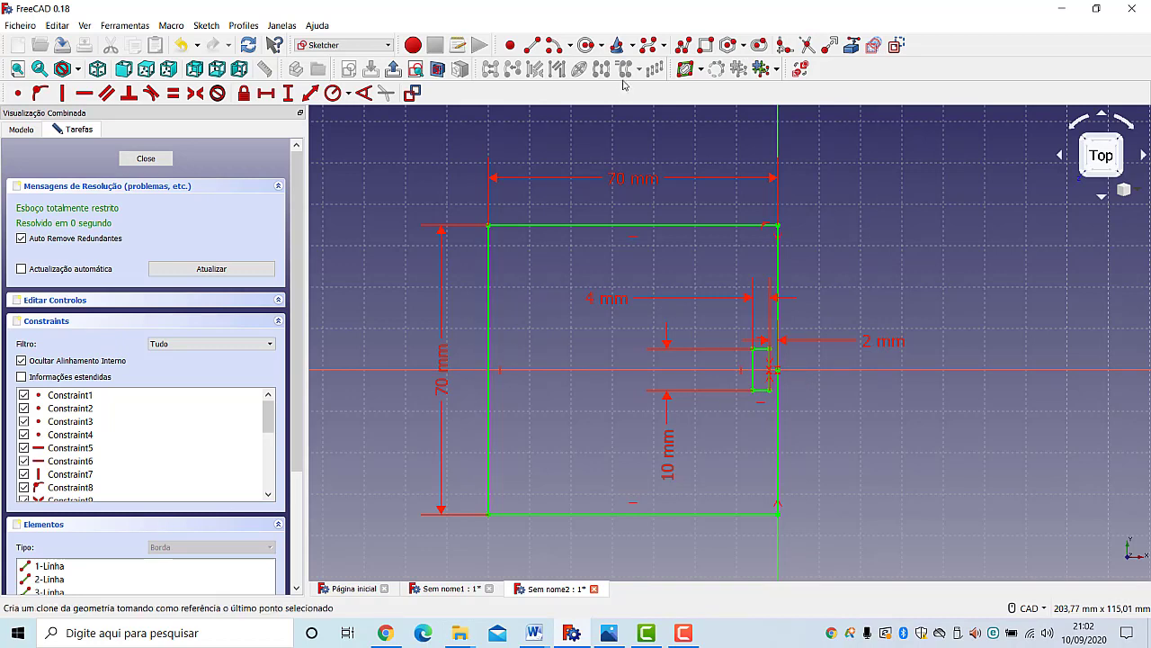
Step: Draw a second narrow rectangle inside the square near its left edge
click(707, 46)
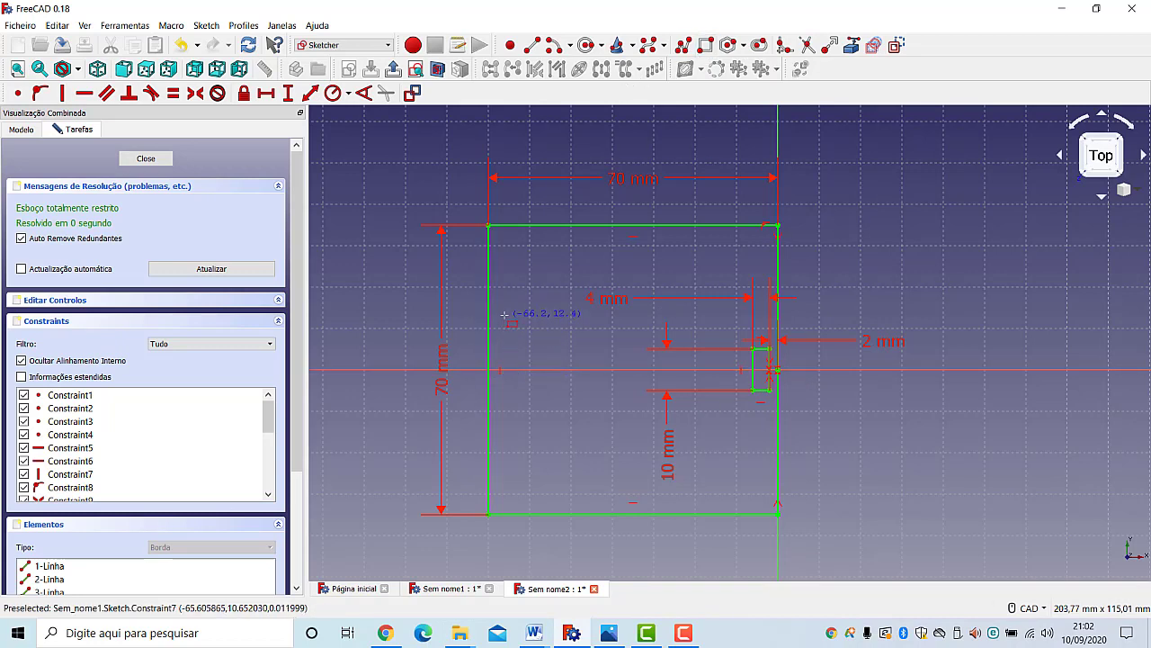
click(505, 314)
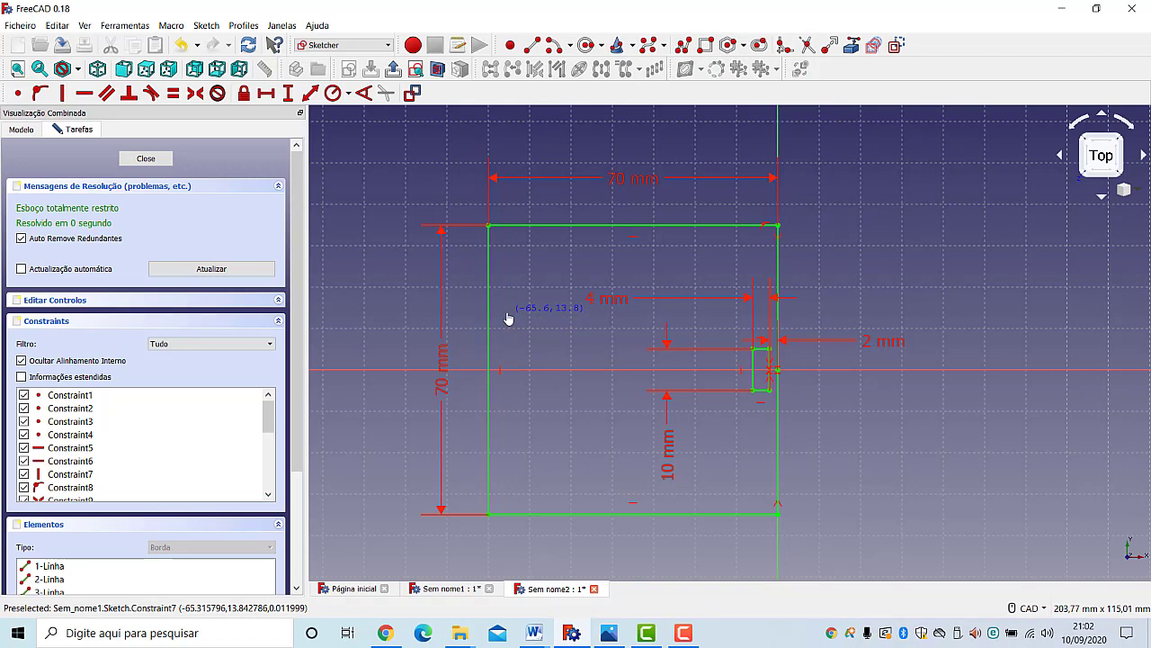
click(524, 427)
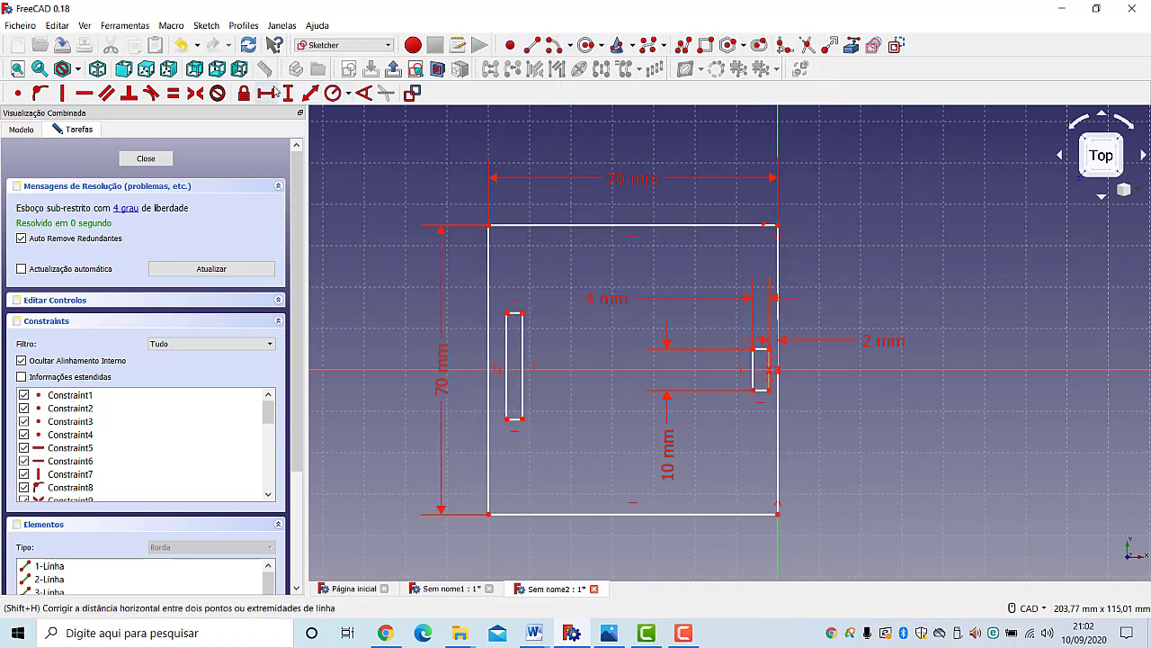
Step: Set the left slot's height to 20 mm and select its left corners with the horizontal axis
click(502, 352)
key(i)
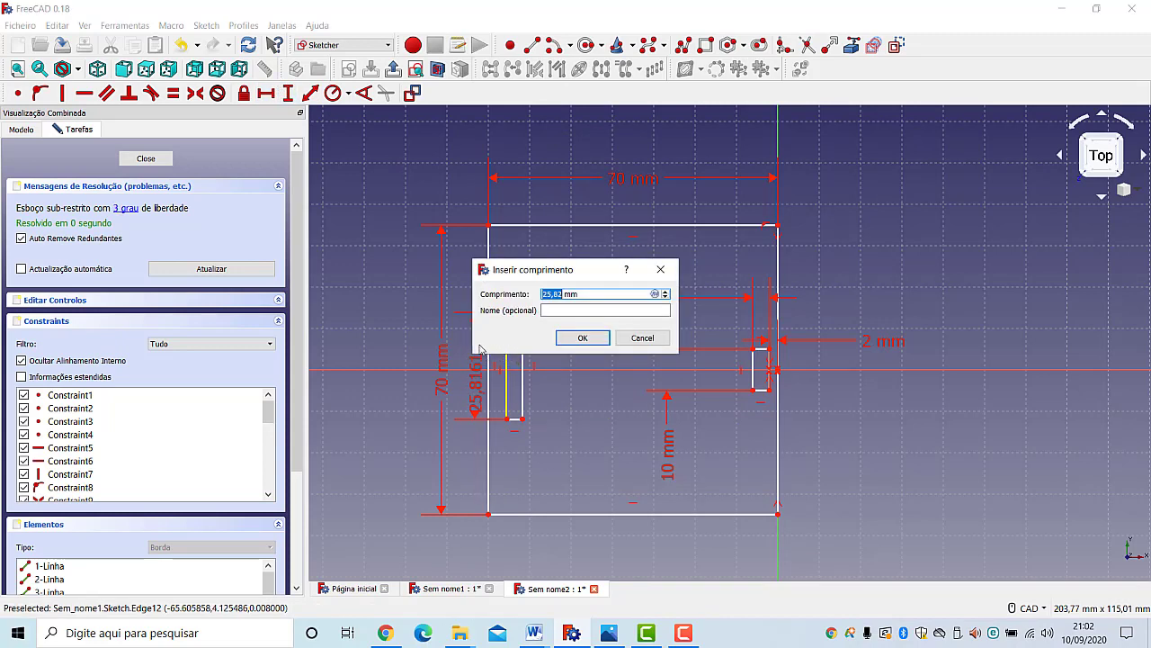
text(20)
key(Return)
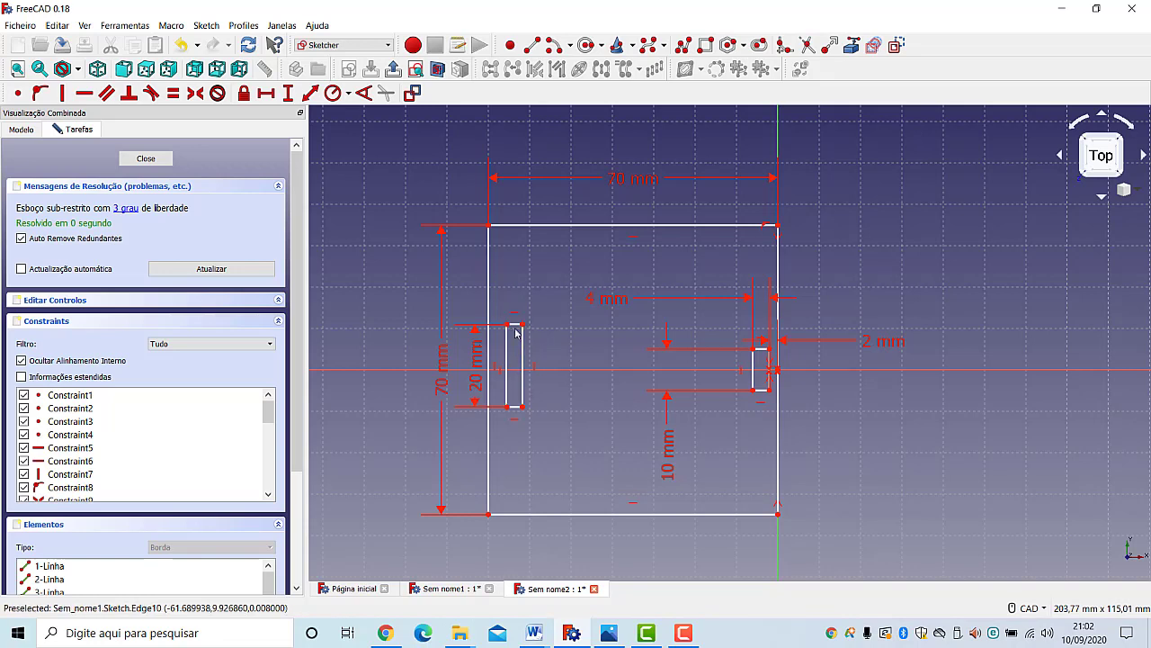
click(508, 325)
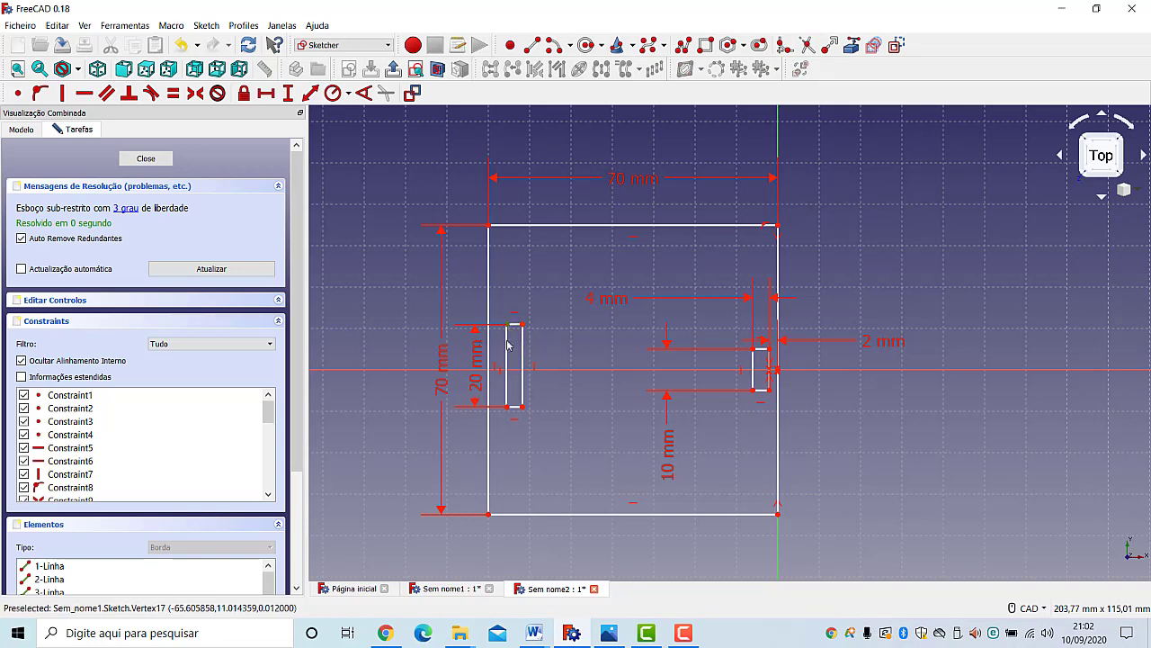
click(510, 409)
click(340, 370)
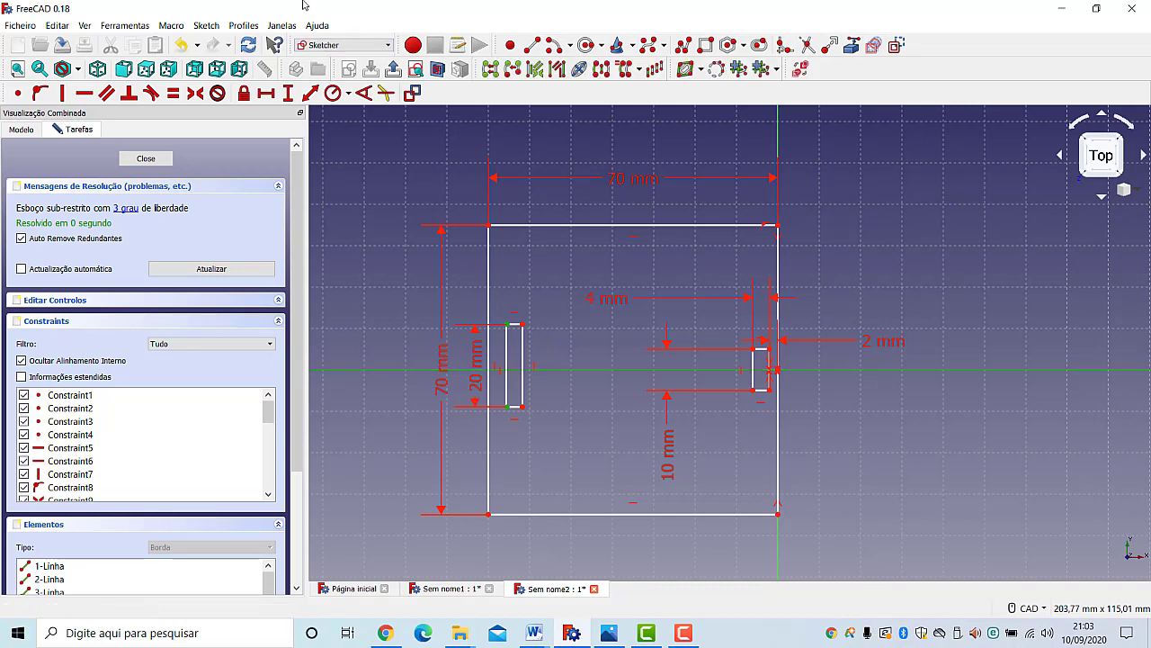
Step: Centre the left slot on the horizontal axis and give it a 4 mm width
click(197, 95)
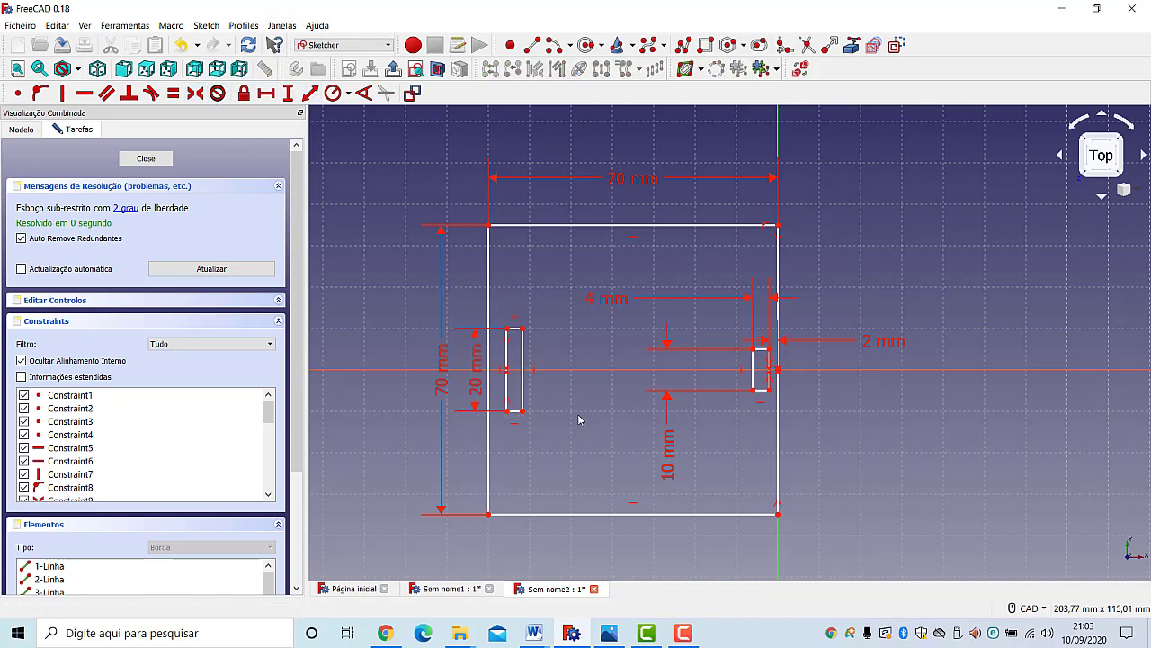
click(515, 329)
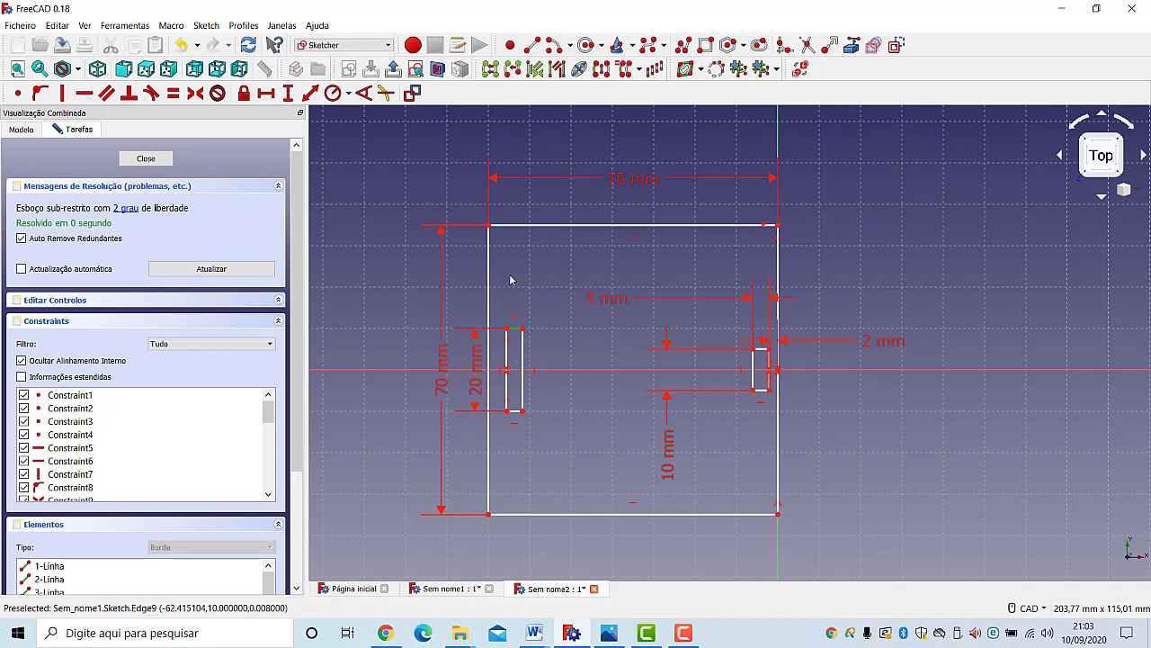
click(266, 93)
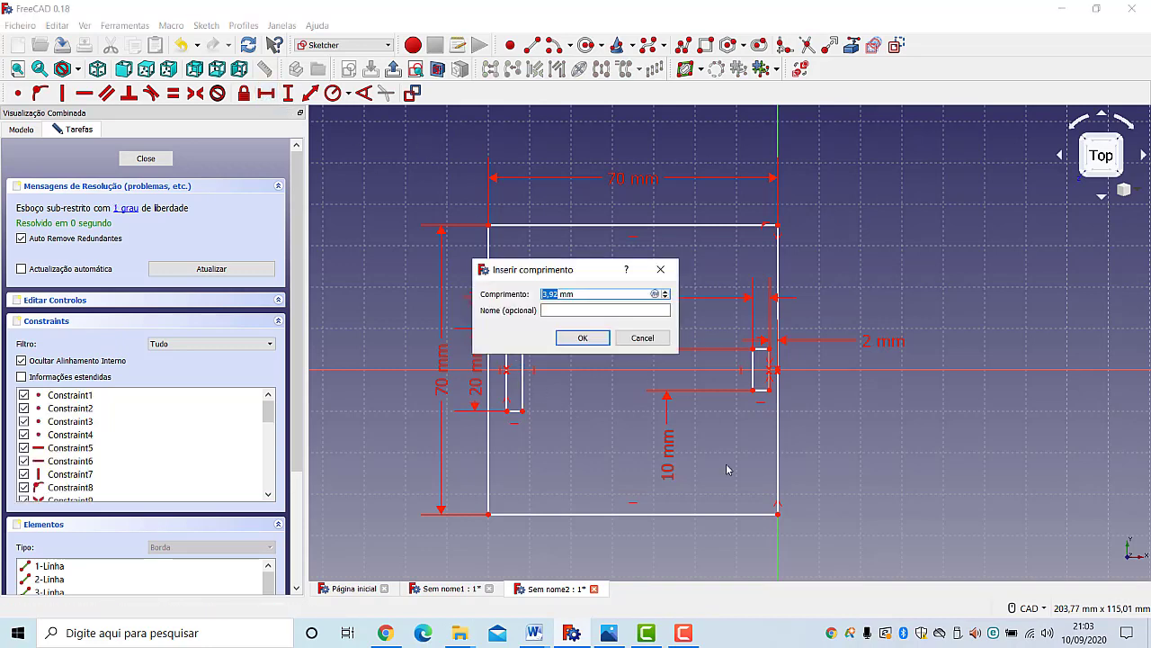
text(4)
key(Return)
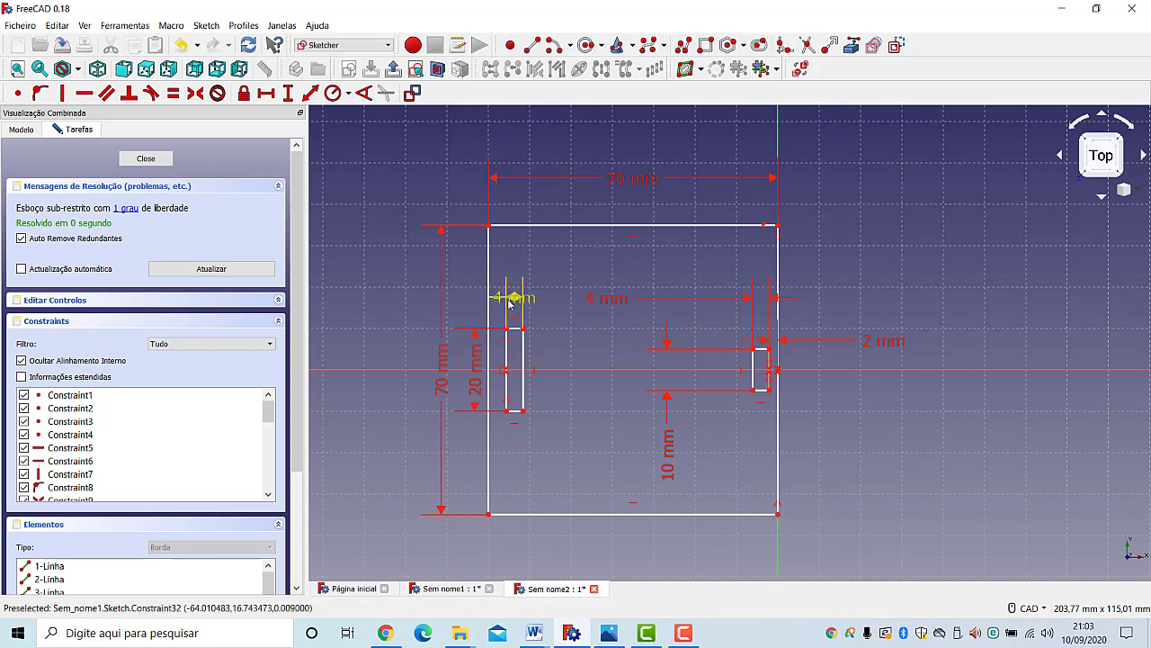
drag(513, 297, 581, 261)
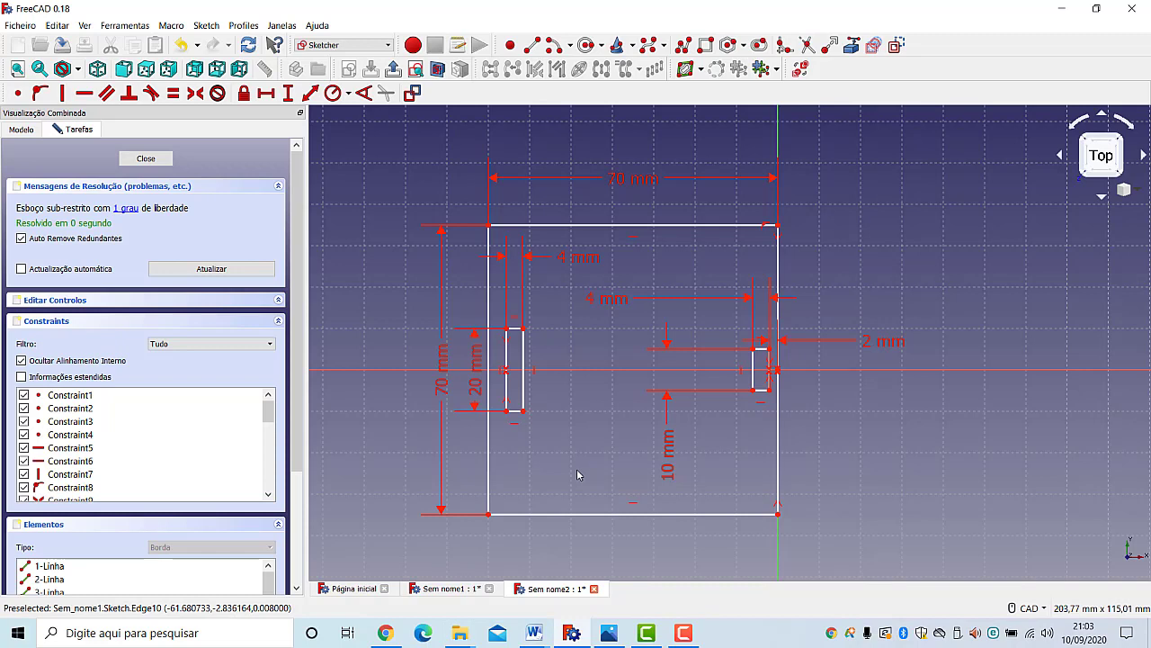
Step: Set the left slot 5 mm from the plate's left edge and move the dimension below the plate
click(508, 412)
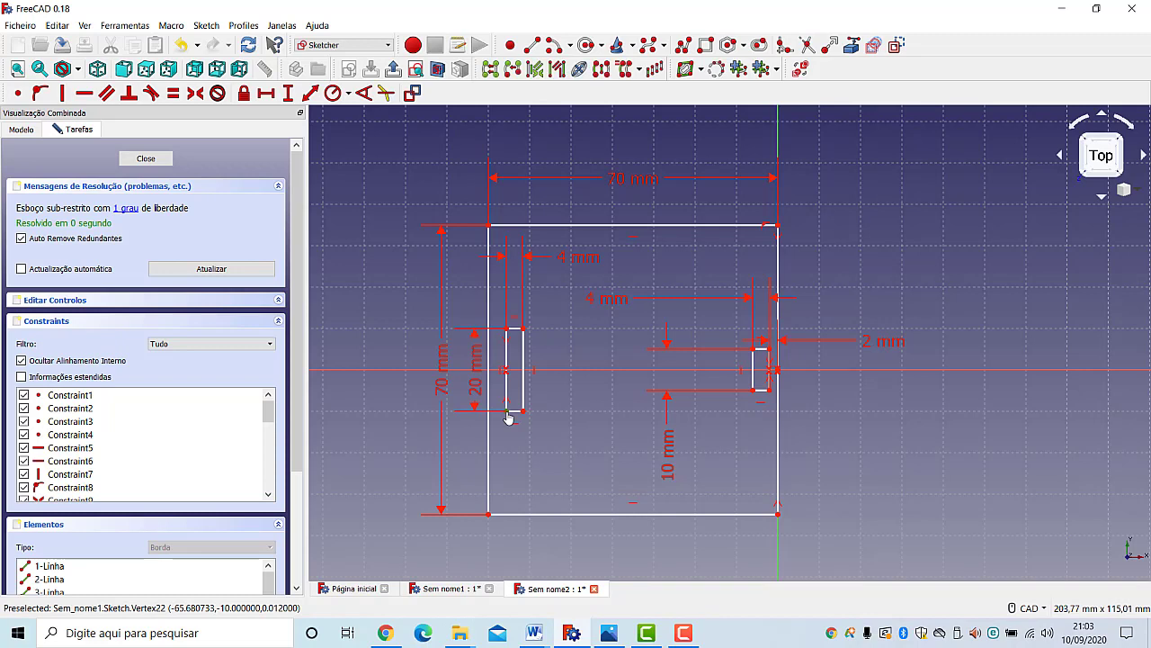
click(489, 515)
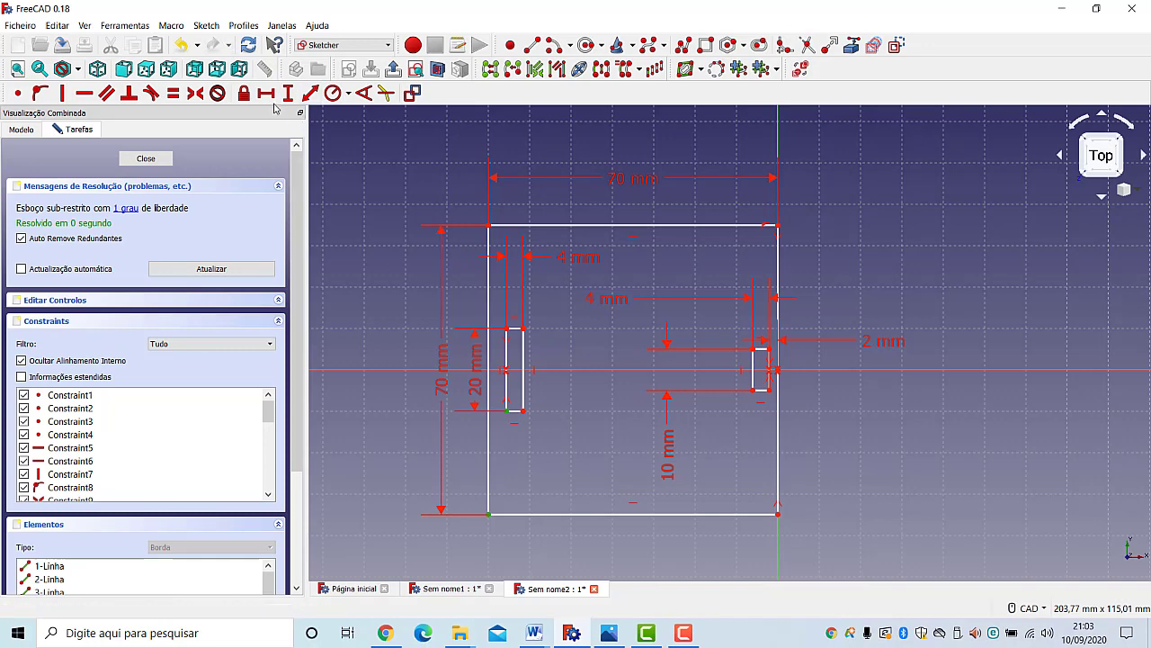
click(268, 94)
text(5)
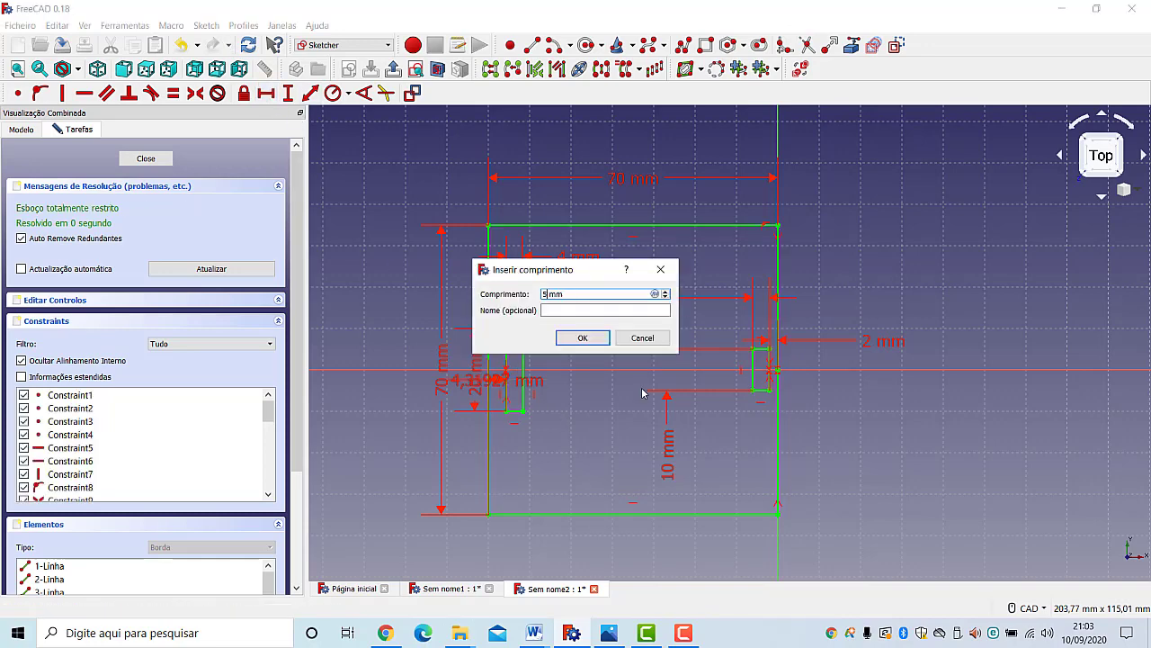
key(Return)
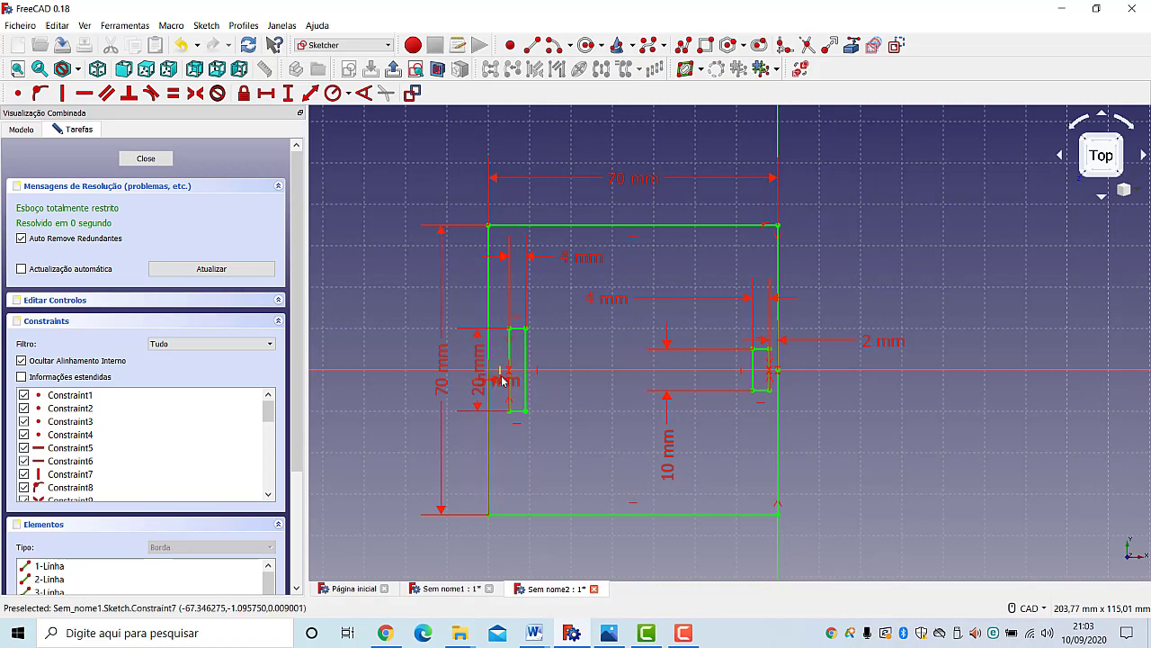
drag(504, 381, 420, 558)
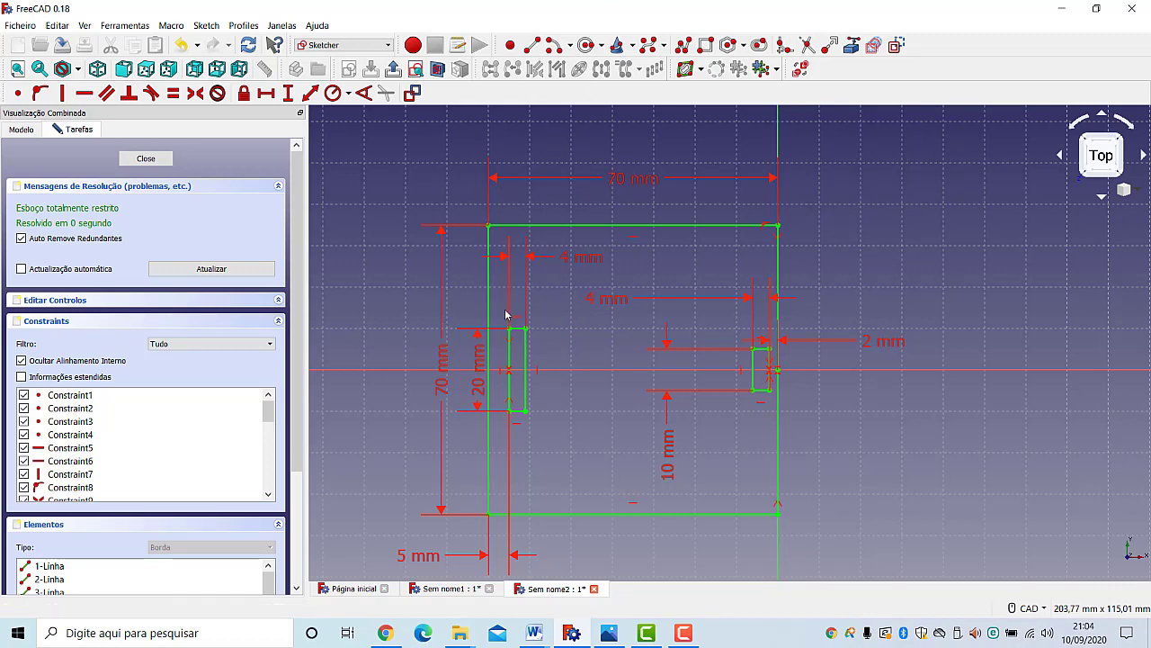
Step: Close the sketch and pad it into a 5 mm thick solid
click(146, 160)
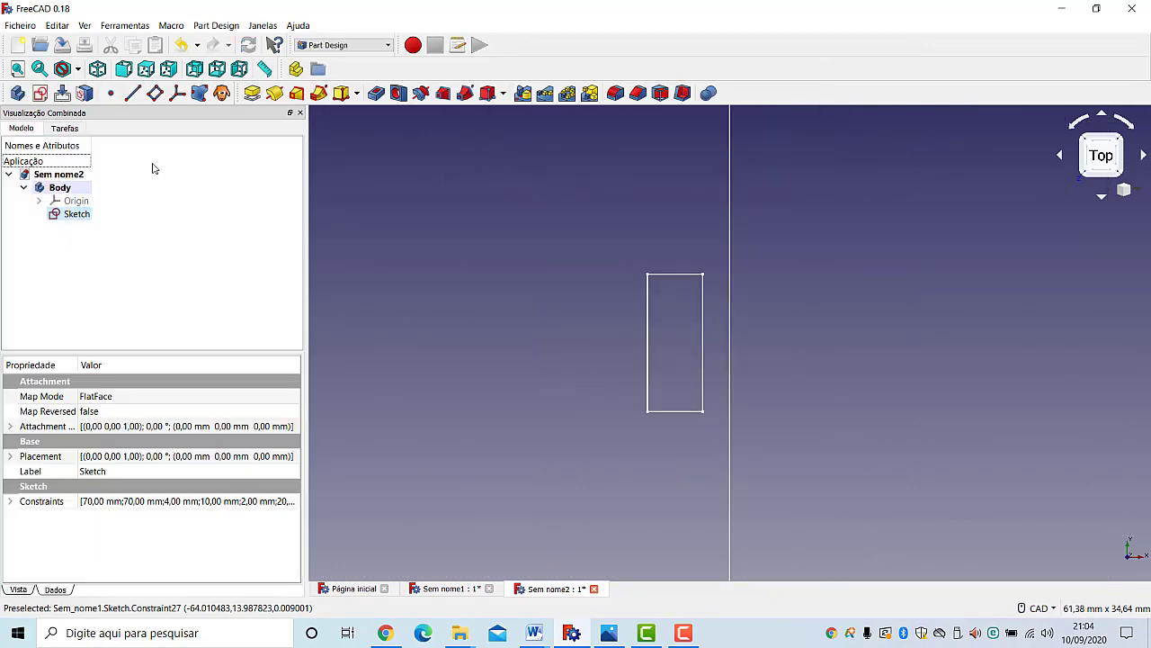
scroll(531, 337, down, 3)
scroll(530, 337, down, 3)
middle_drag(639, 354, 708, 371)
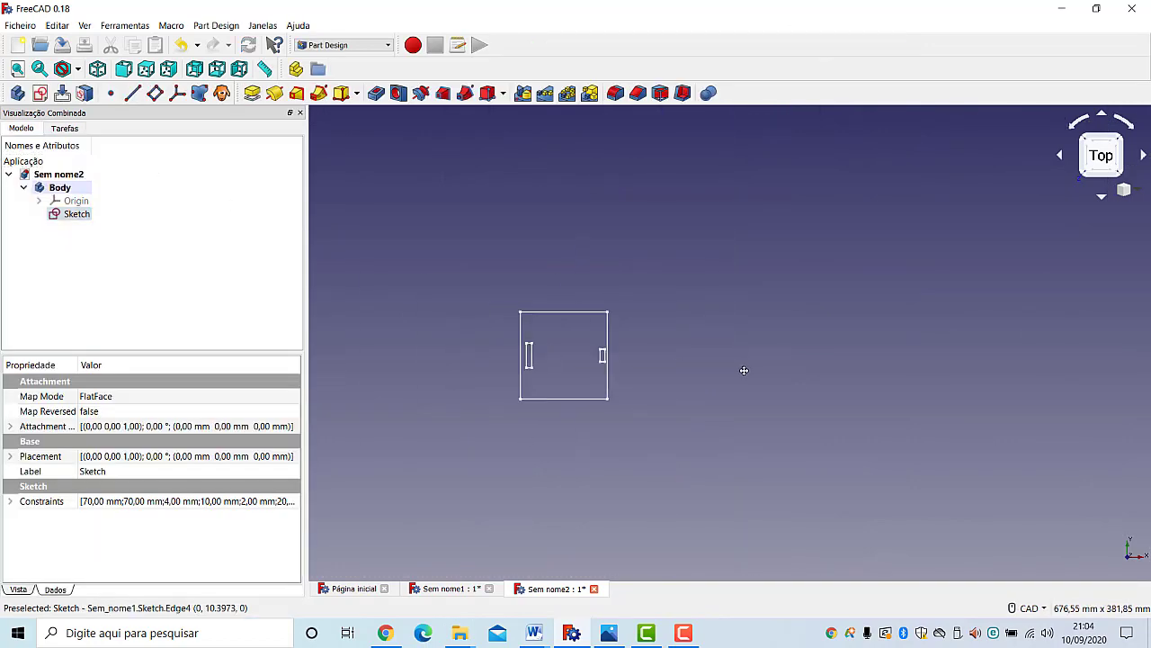
scroll(708, 370, up, 5)
scroll(571, 375, down, 3)
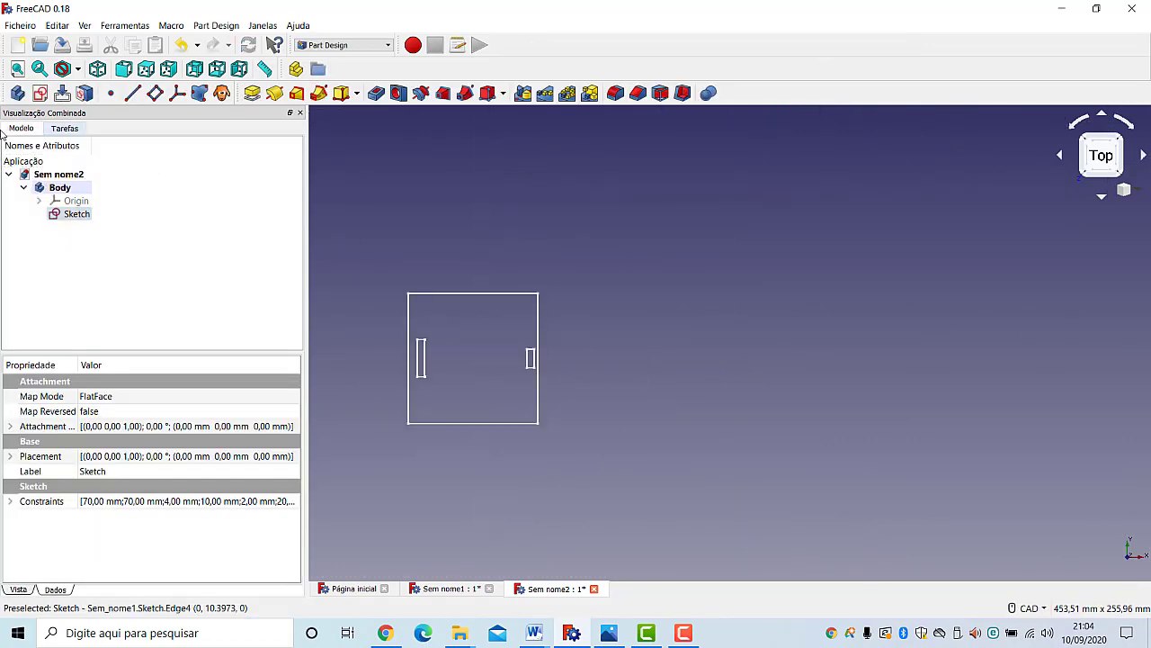
click(252, 93)
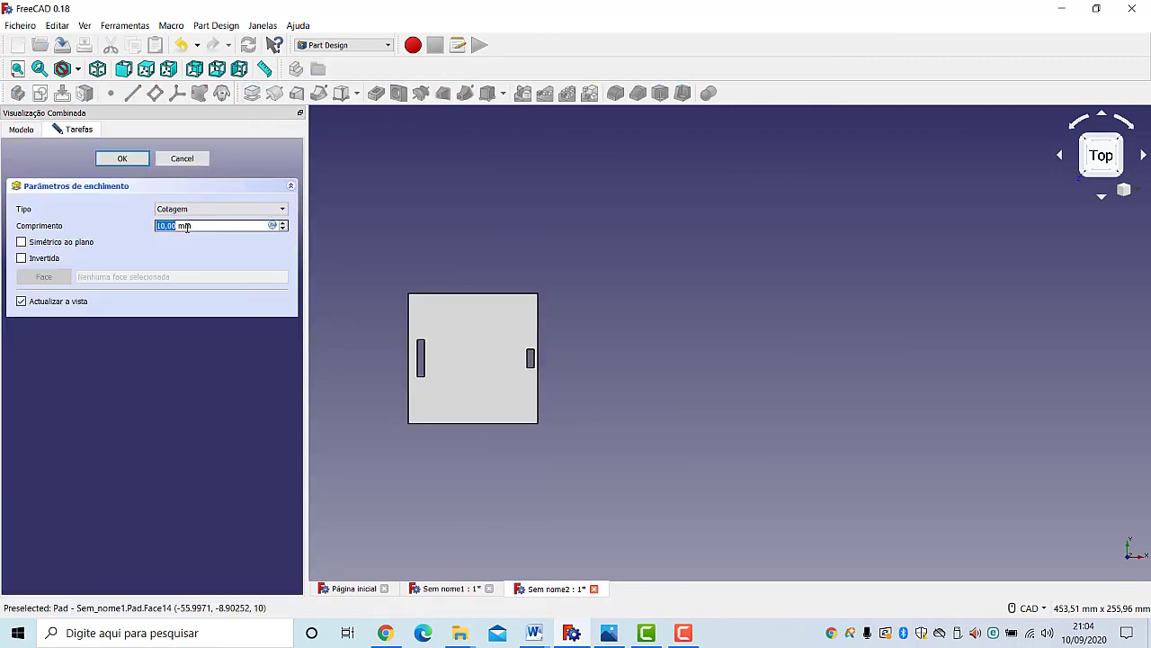
text(5)
click(122, 158)
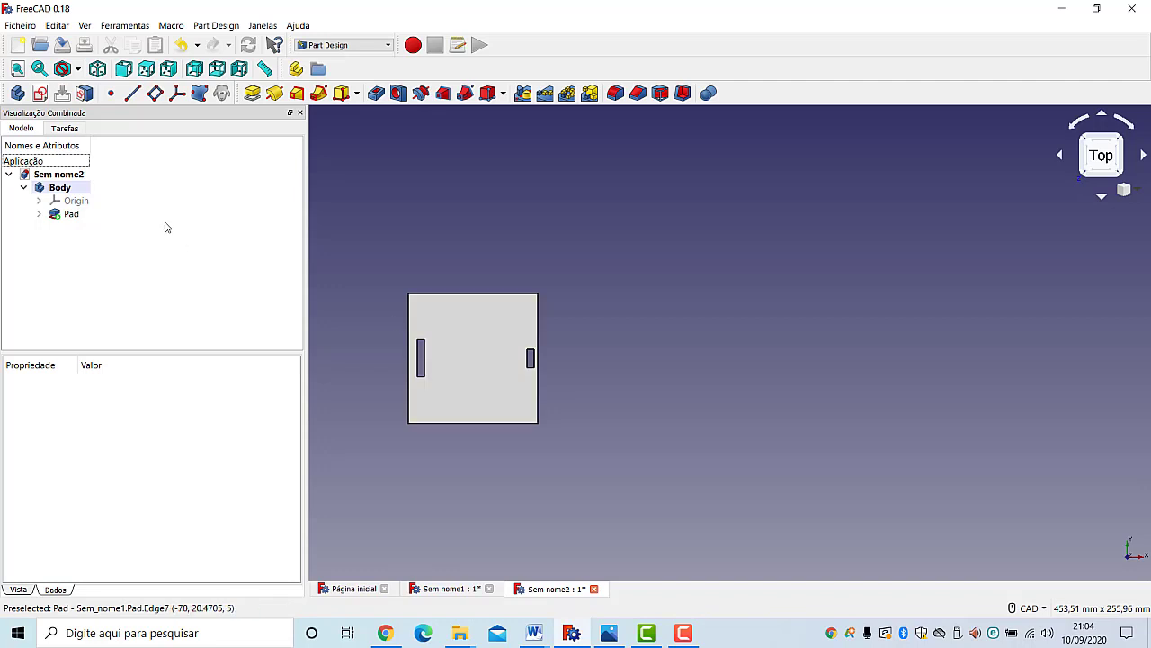
Step: Select the Pad feature to inspect its properties
click(70, 215)
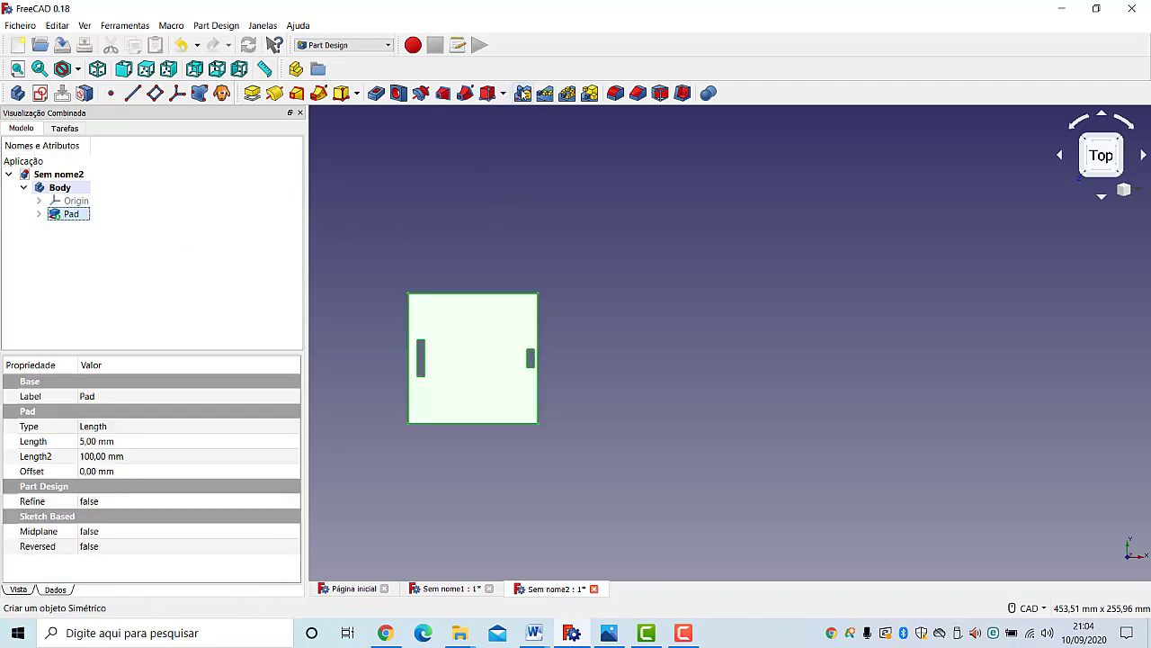
click(797, 396)
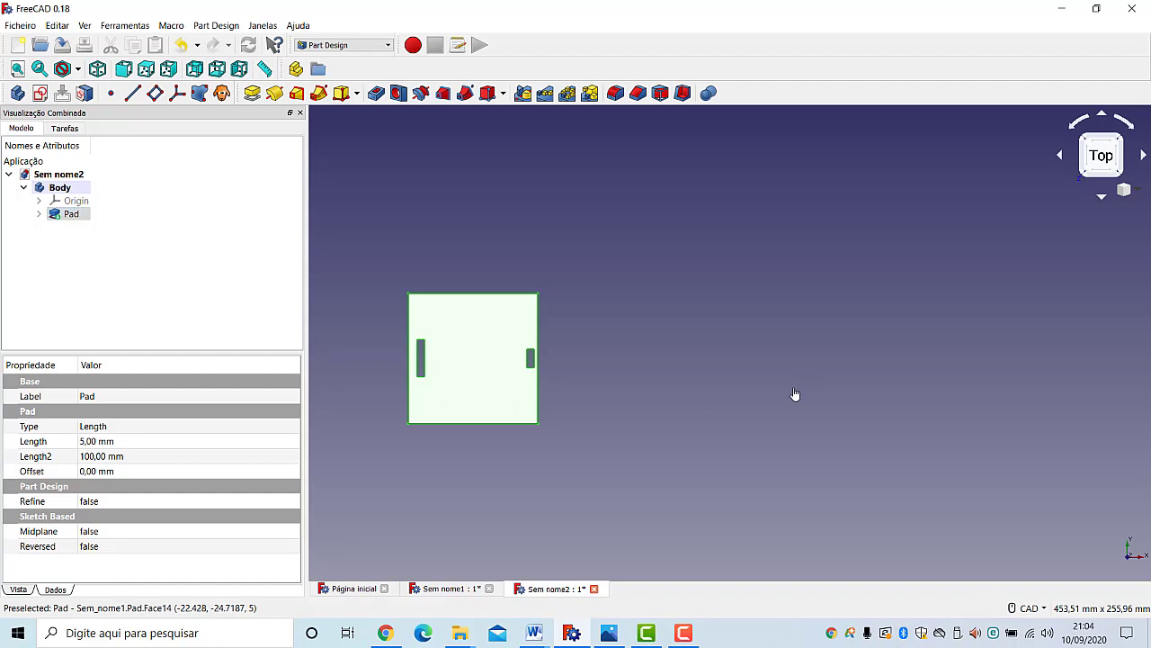
click(71, 214)
click(671, 334)
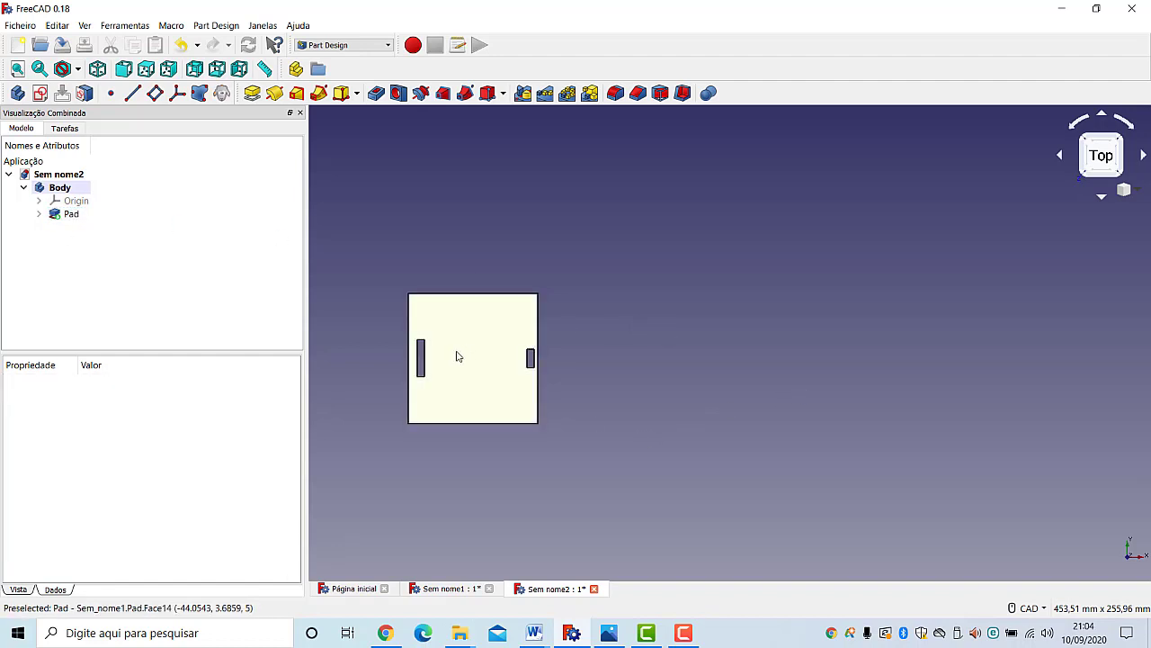
click(457, 355)
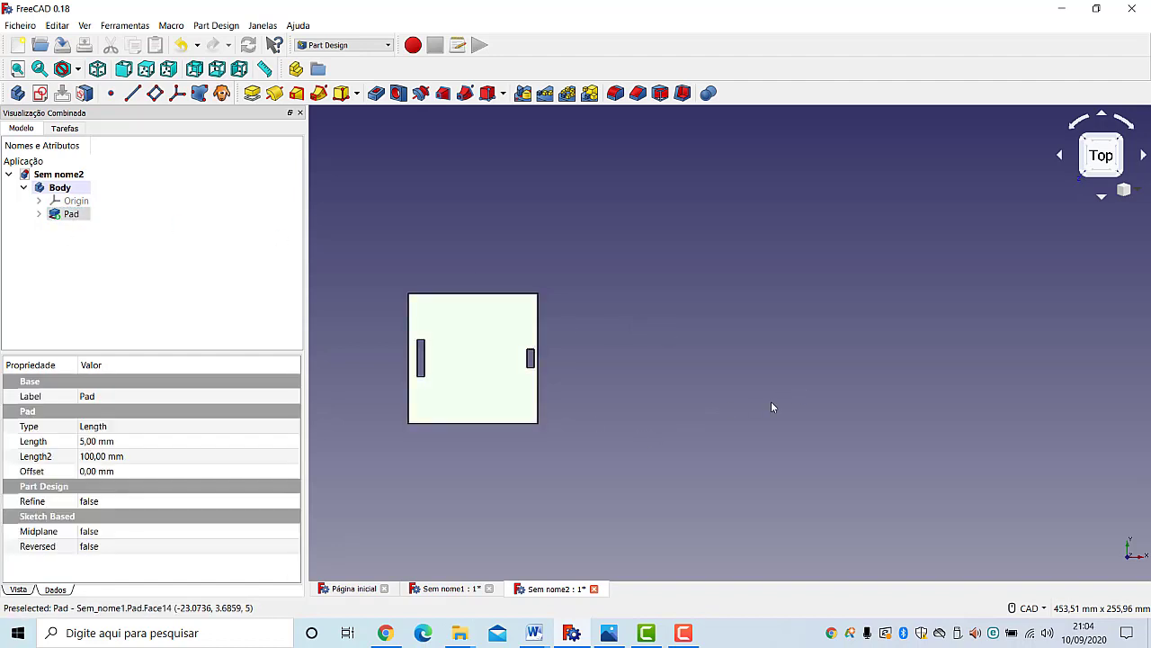
Step: Mirror the pad across the vertical sketch axis and recentre the view on the double plate
click(523, 93)
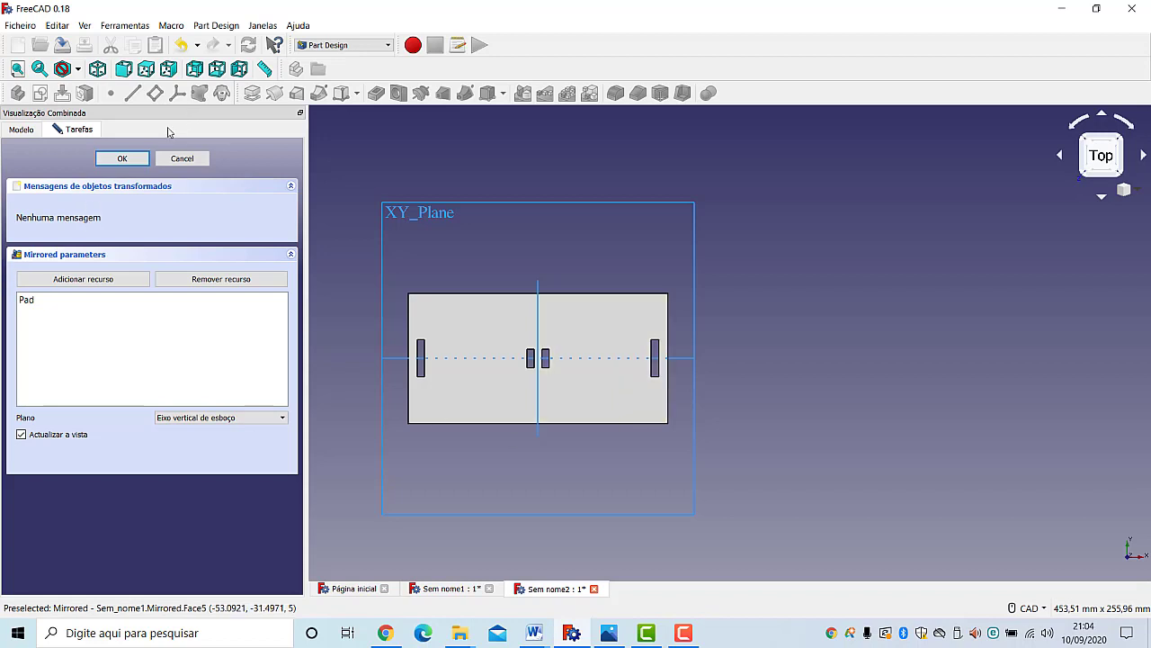
click(122, 158)
middle_drag(709, 485, 891, 482)
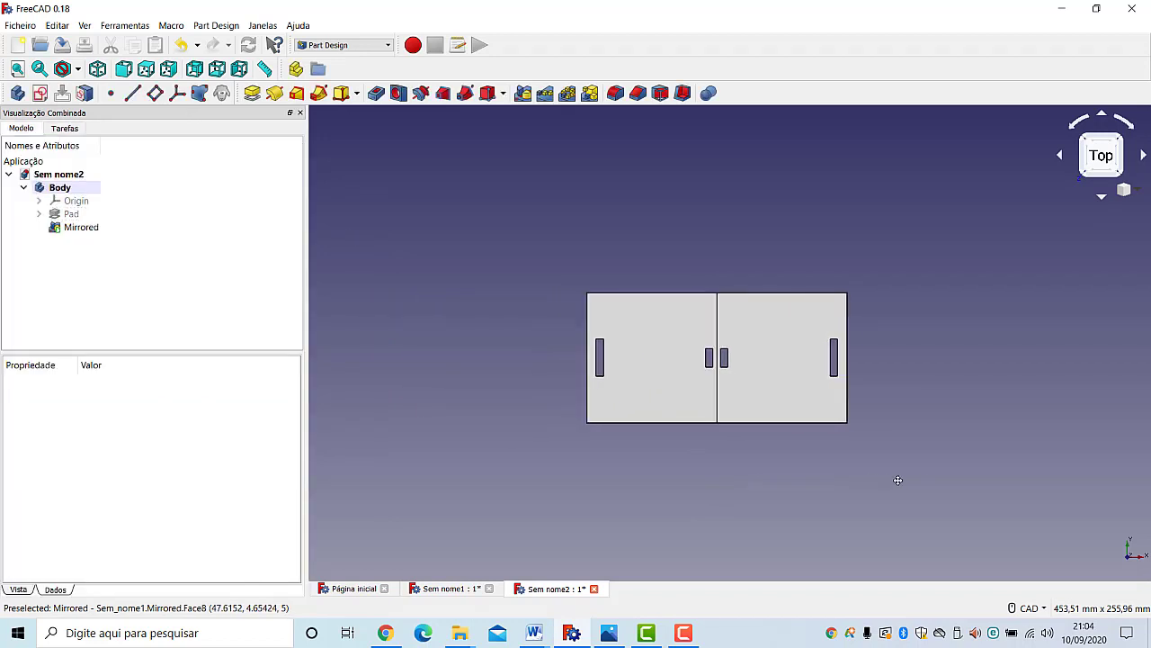
Step: Save the document as 'Placa frontal' in the FreeCAD > suporte para celular folder
click(25, 27)
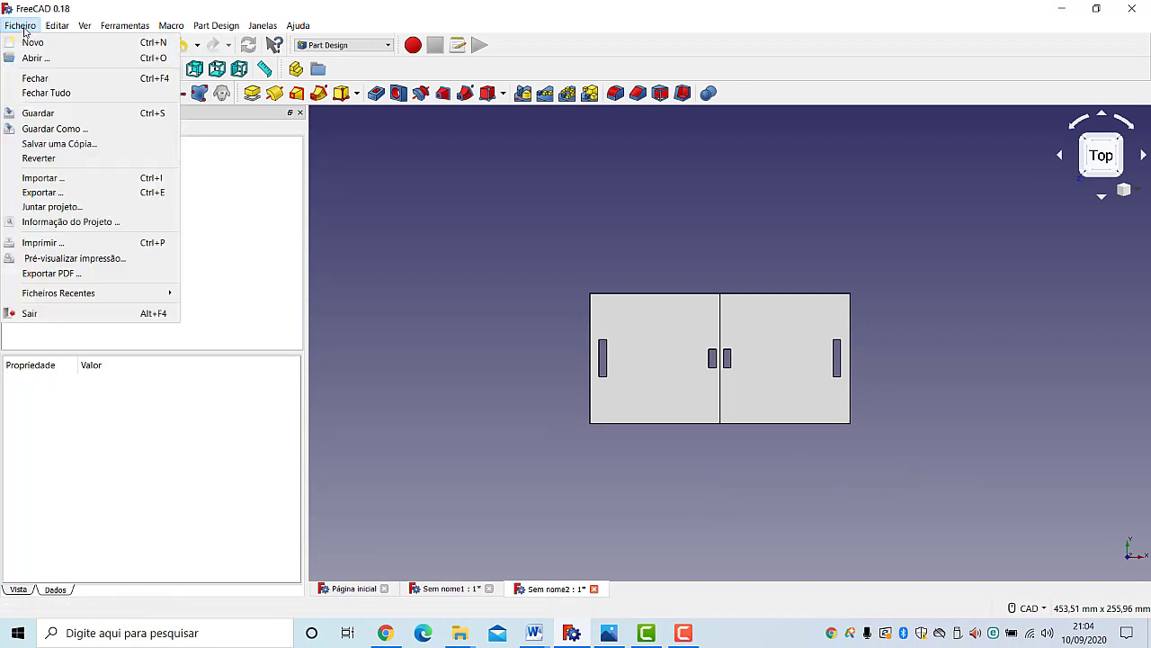
key(Escape)
key(ctrl+shift+s)
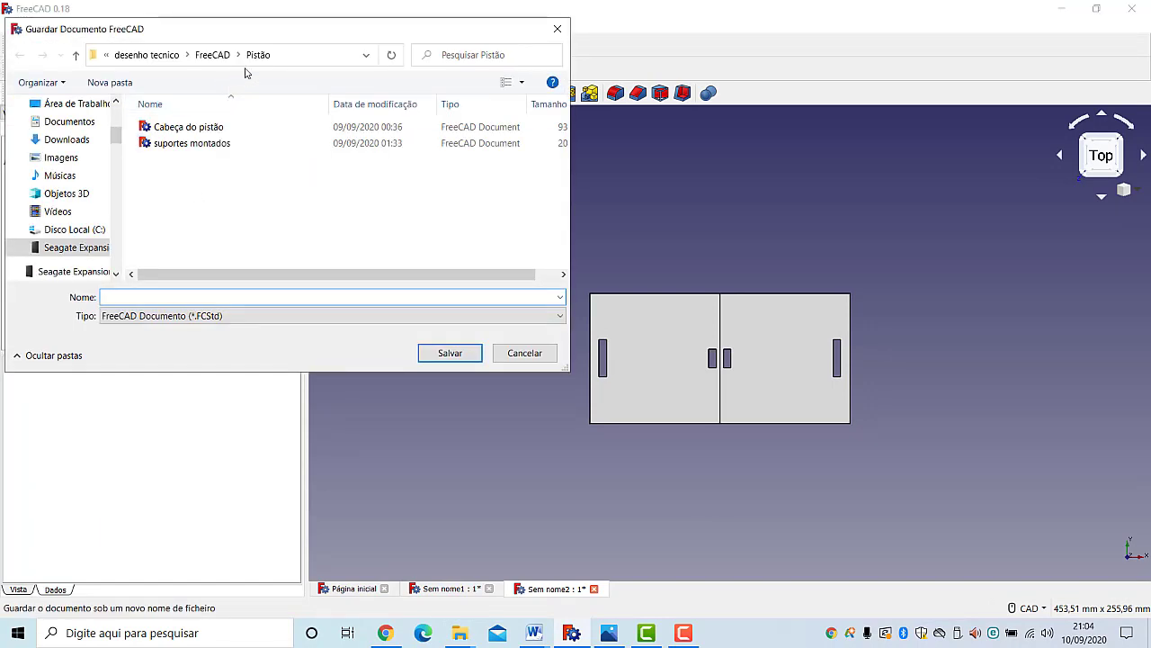
click(226, 61)
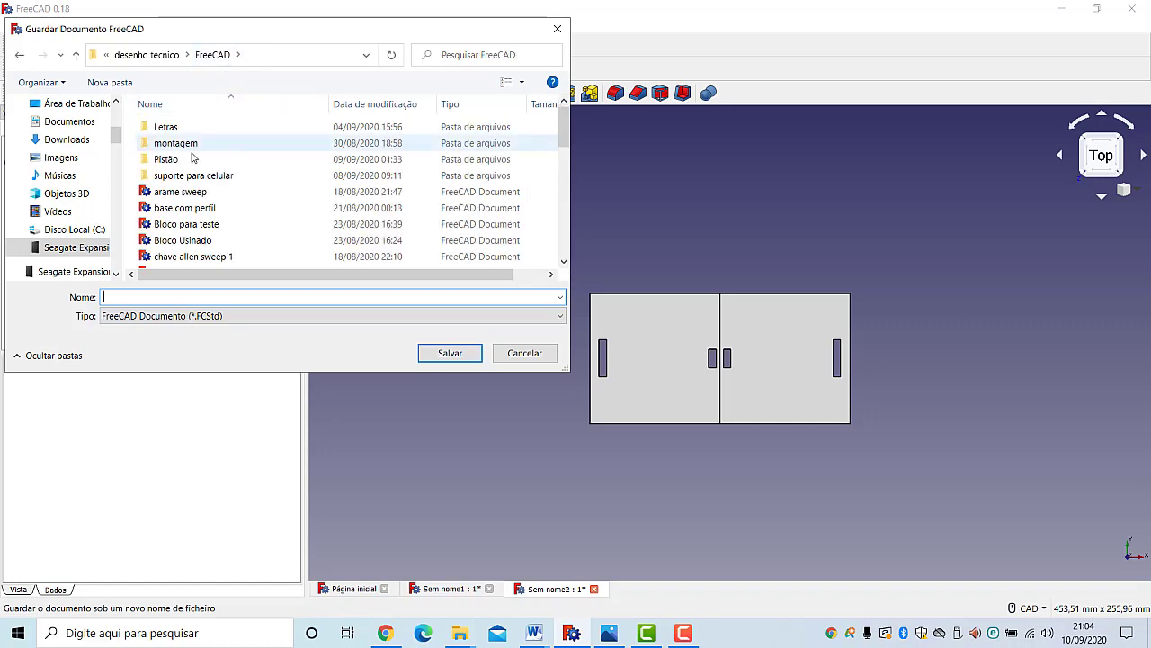
double_click(211, 175)
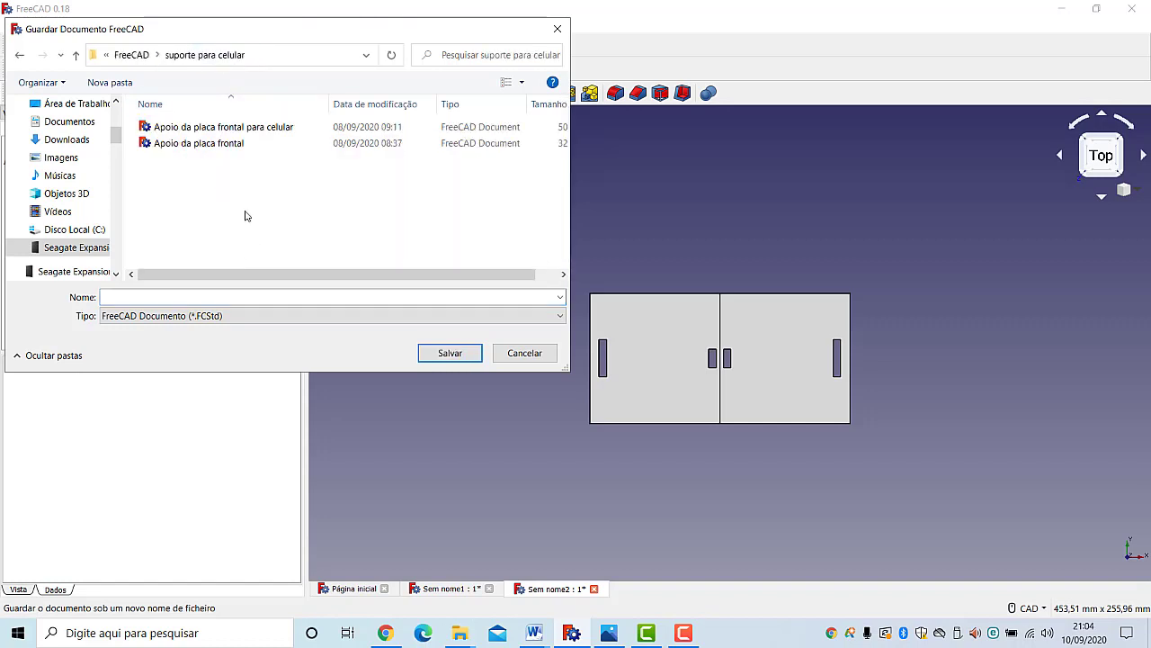
click(159, 294)
text(Placa)
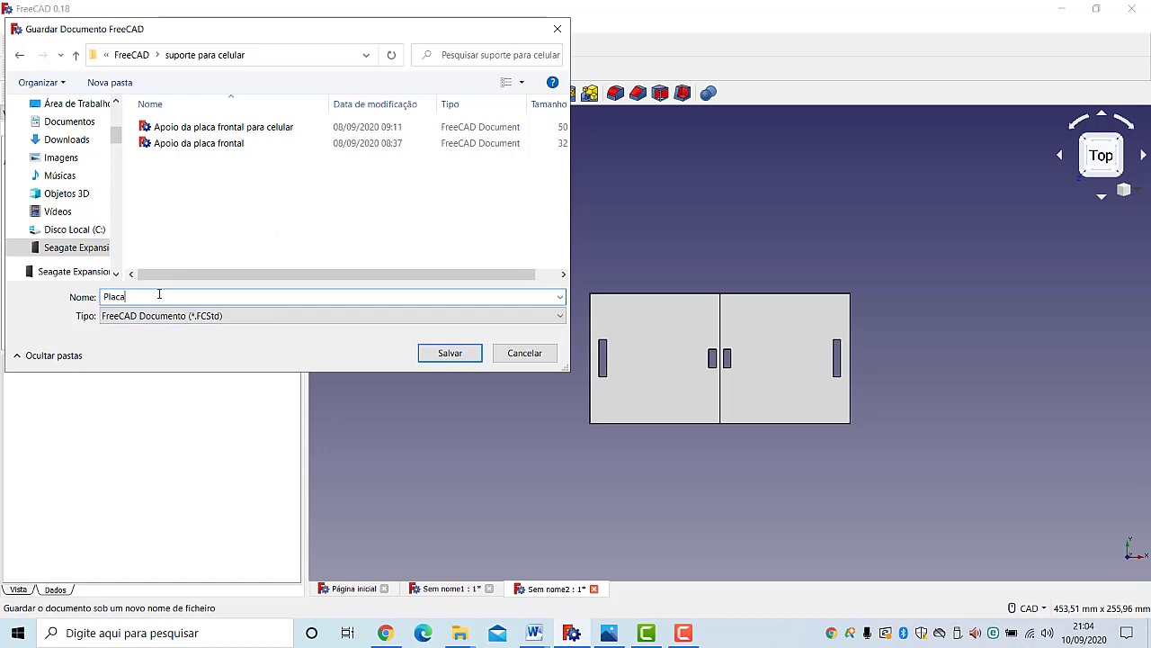
text(frontal)
key(Return)
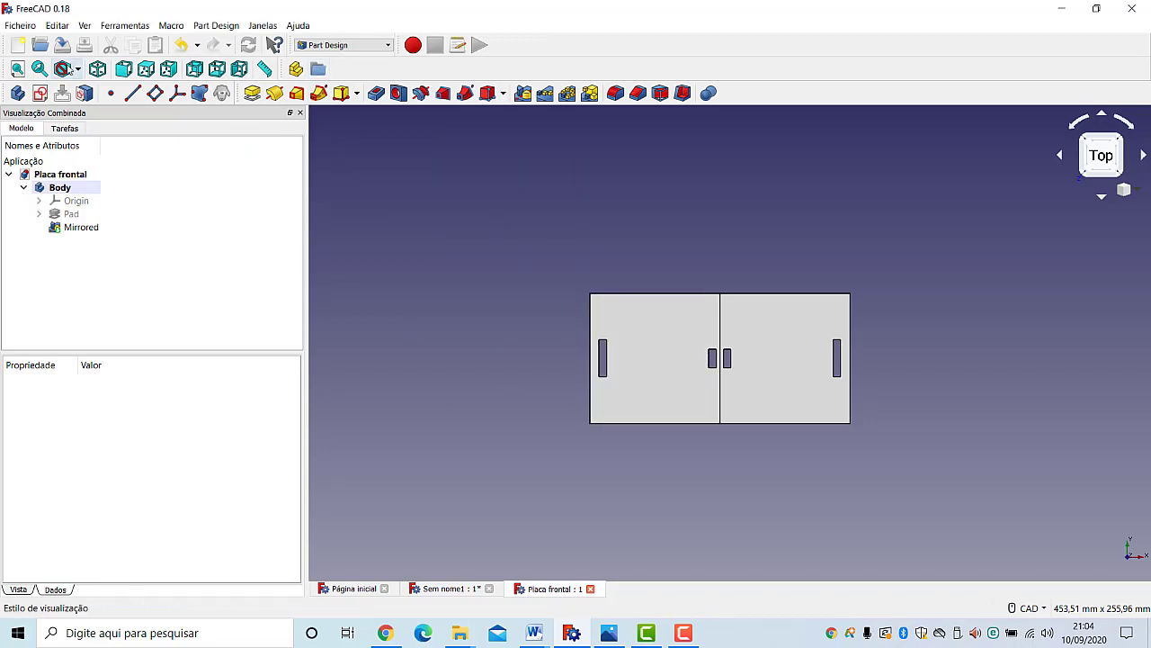
Step: Display the plate in wireframe from an isometric view
click(77, 74)
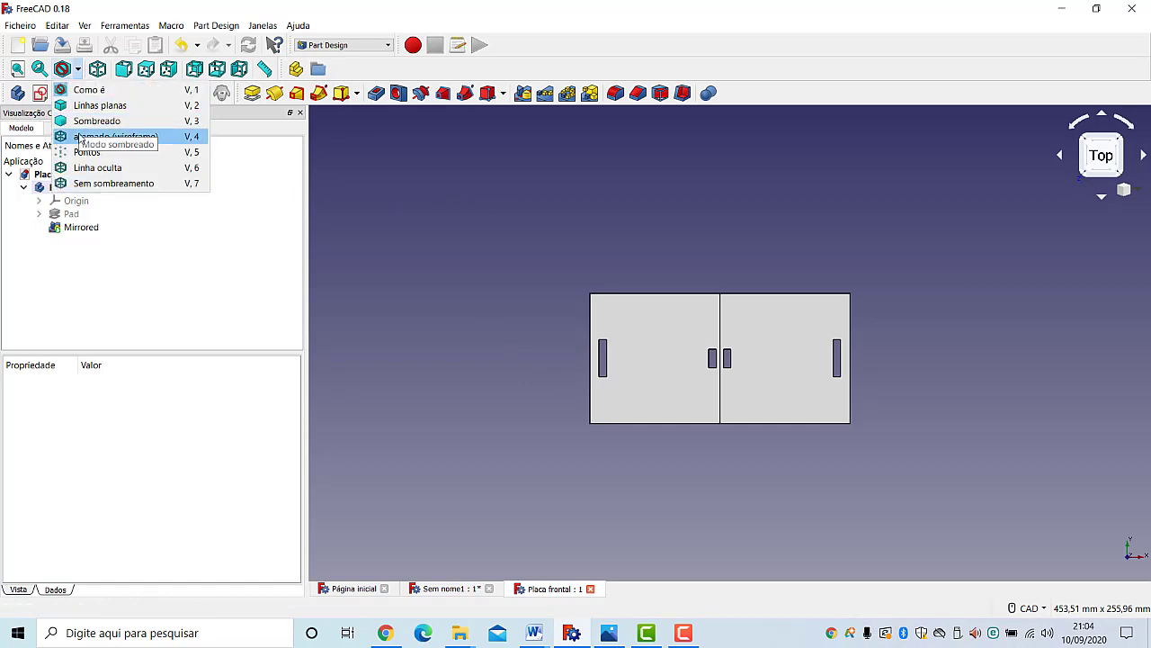
click(90, 136)
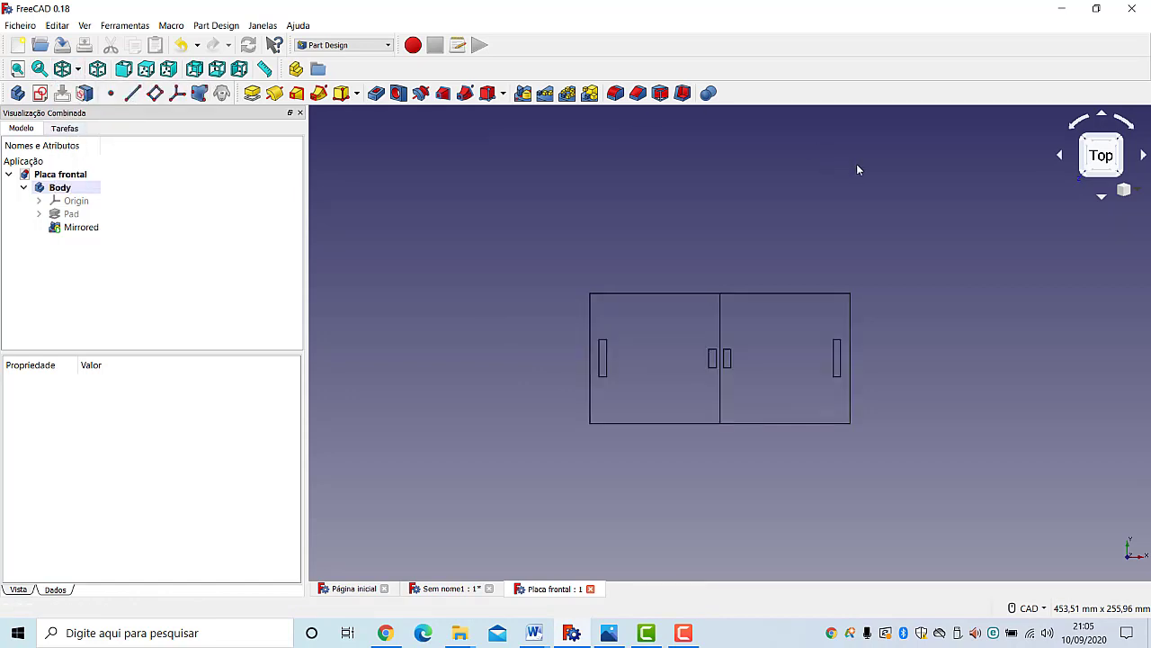
click(1121, 140)
scroll(776, 358, up, 4)
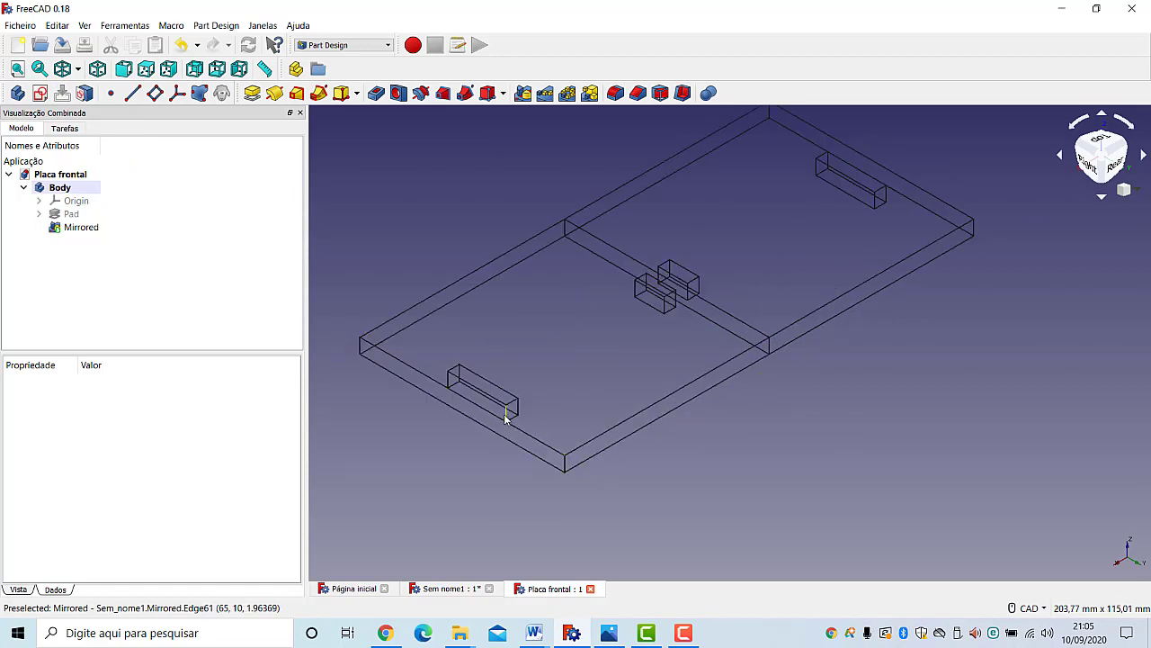
Step: Select the four outer vertical corner edges and start a Fillet on them
click(565, 464)
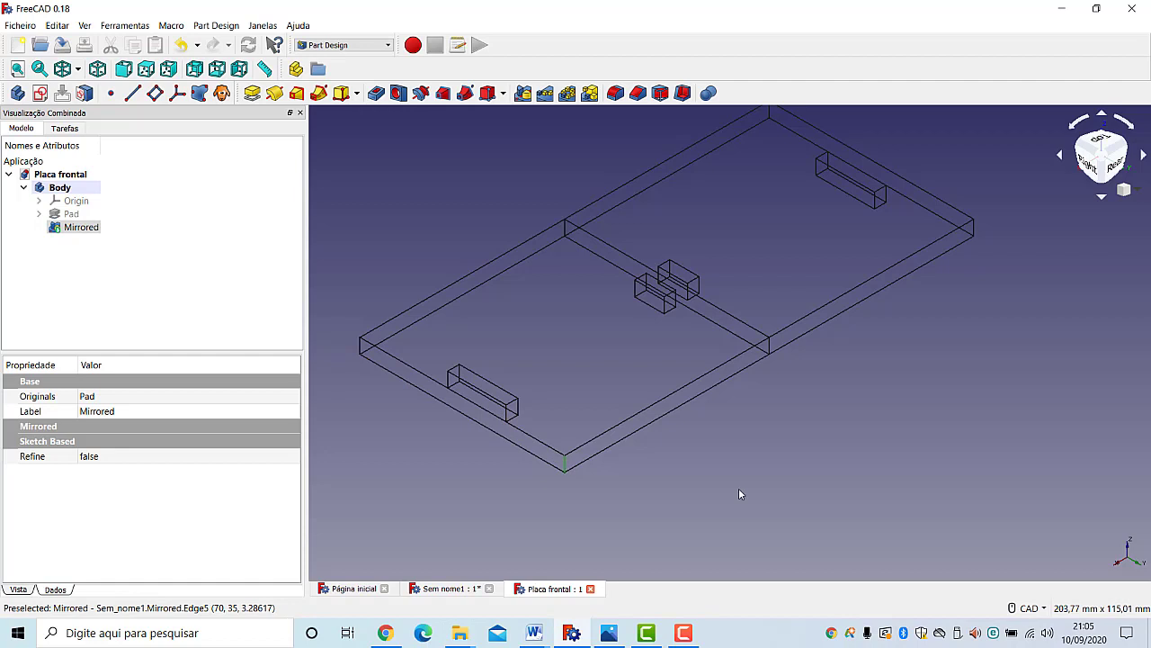
ctrl+click(359, 348)
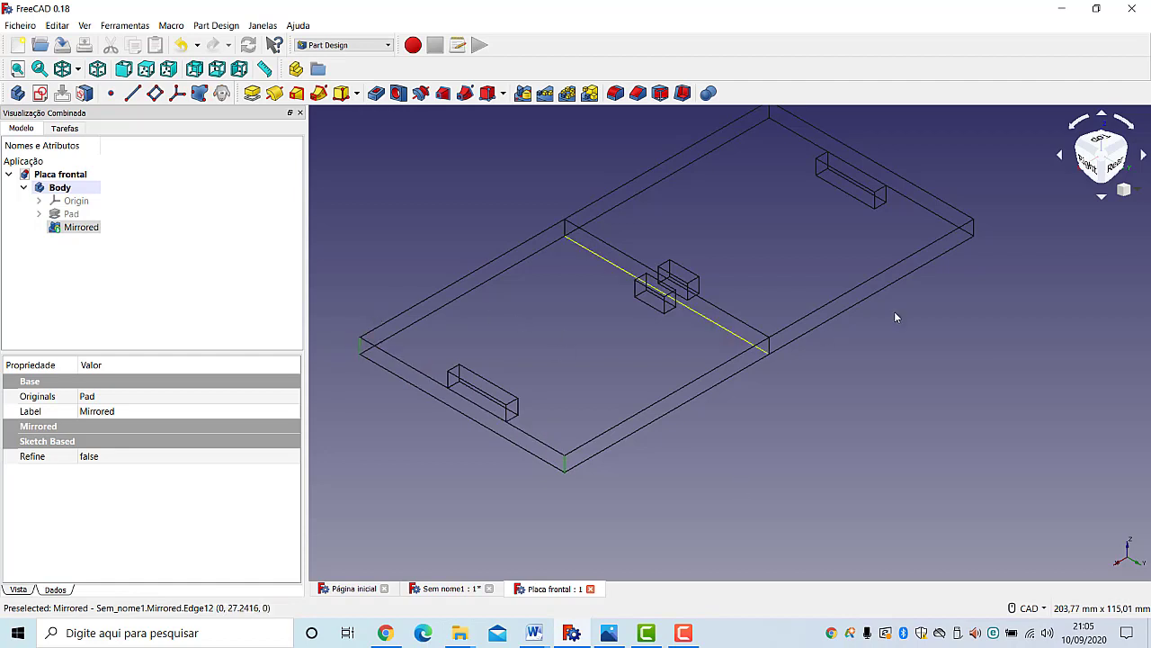
ctrl+click(974, 228)
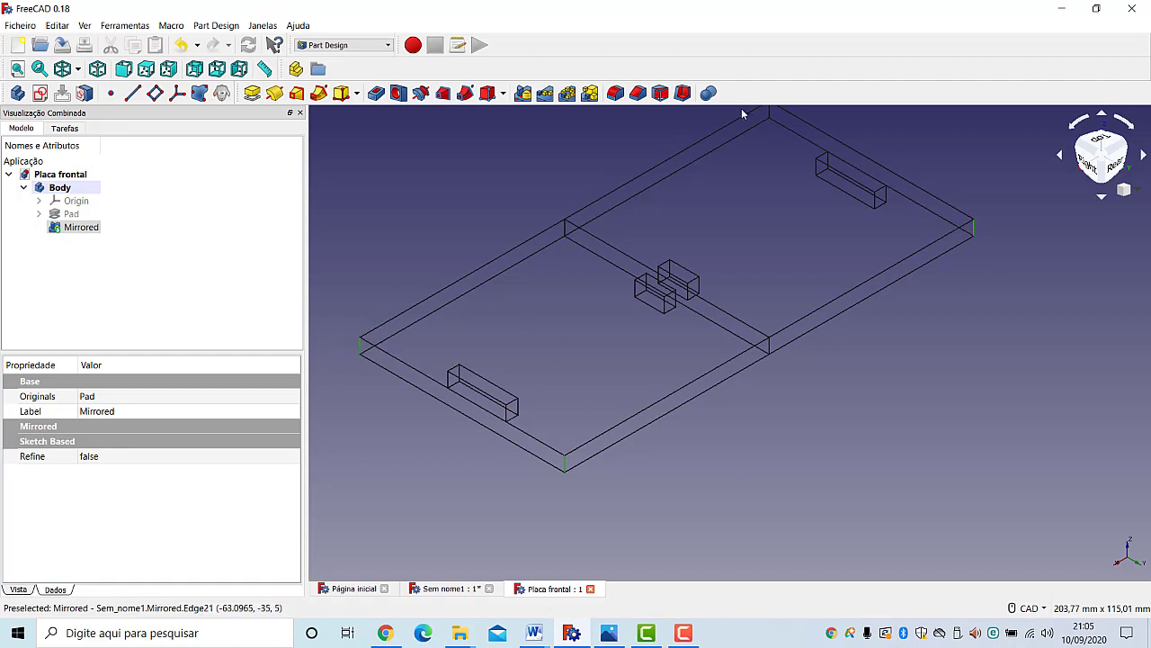
ctrl+click(769, 112)
click(614, 94)
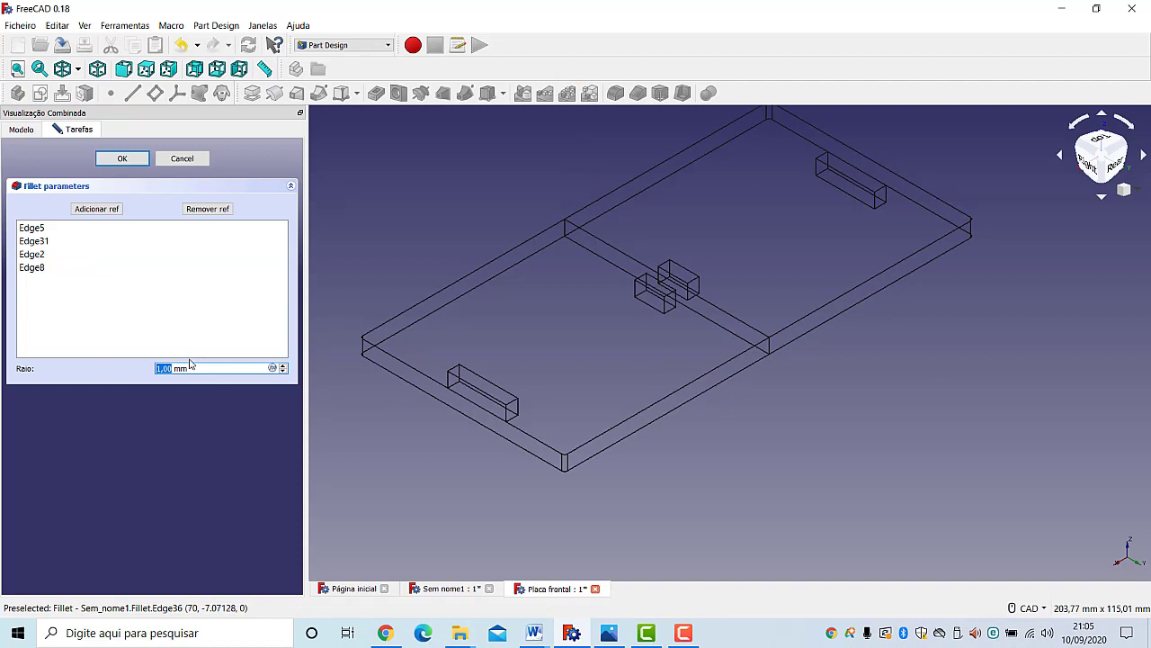
Step: Set the corner fillet radius to 5 mm, then select the Fillet feature to verify its radius
text(5)
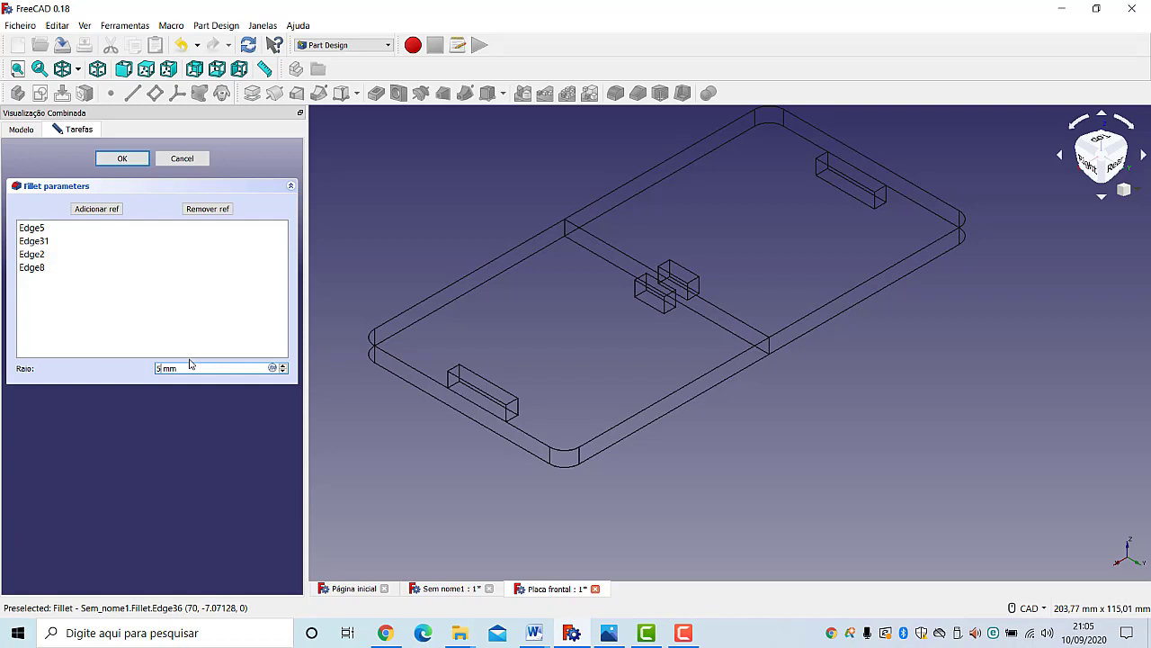
key(Return)
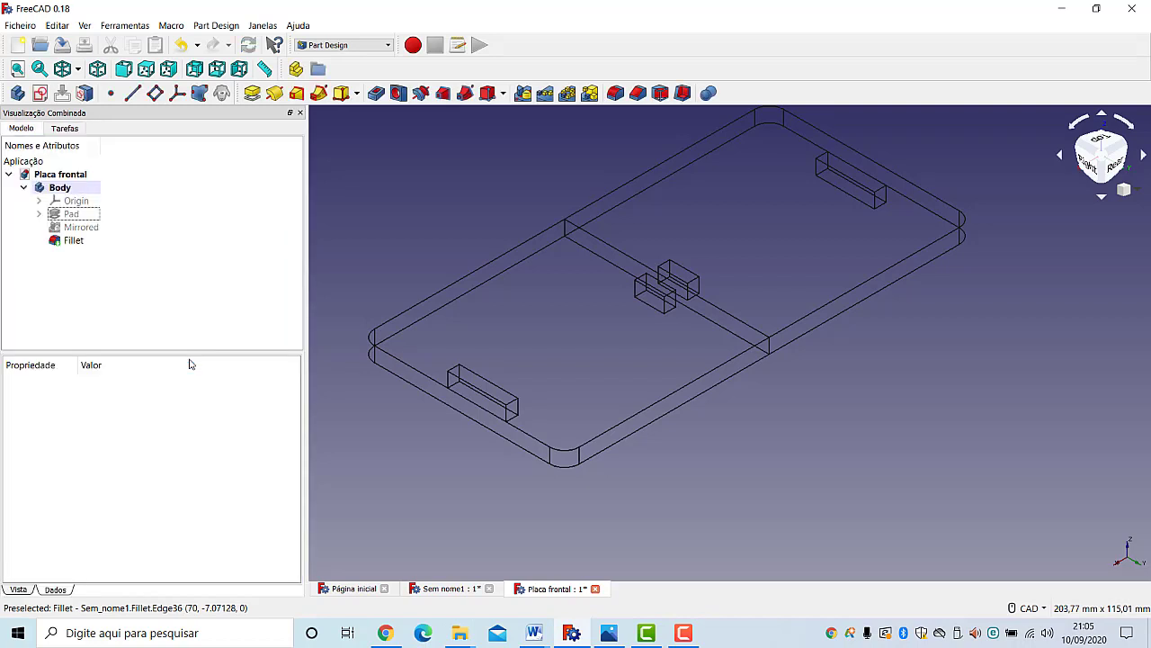
click(449, 377)
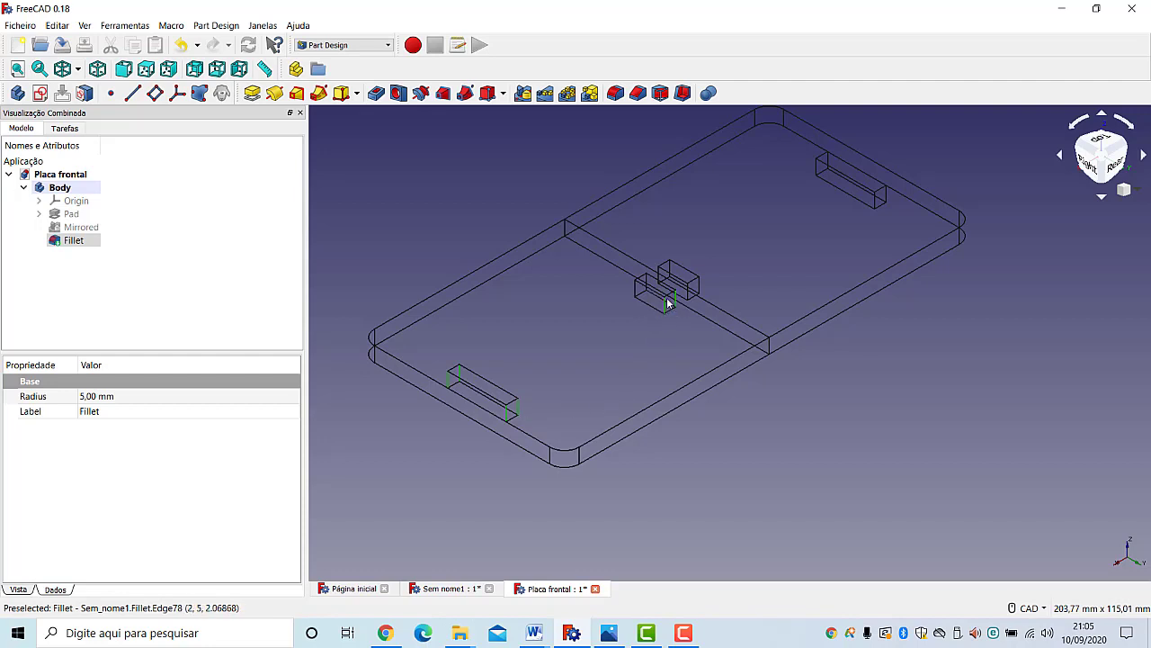
Step: Fillet the selected vertical slot edges with a 0,25 mm radius, creating Fillet001
click(637, 291)
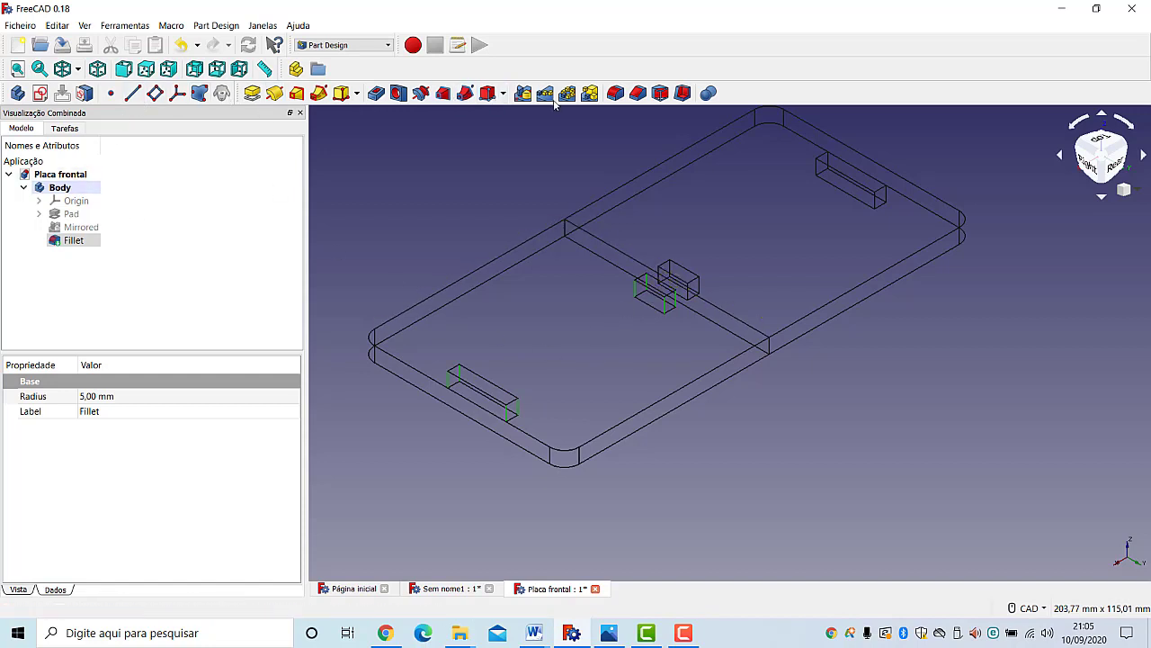
click(615, 92)
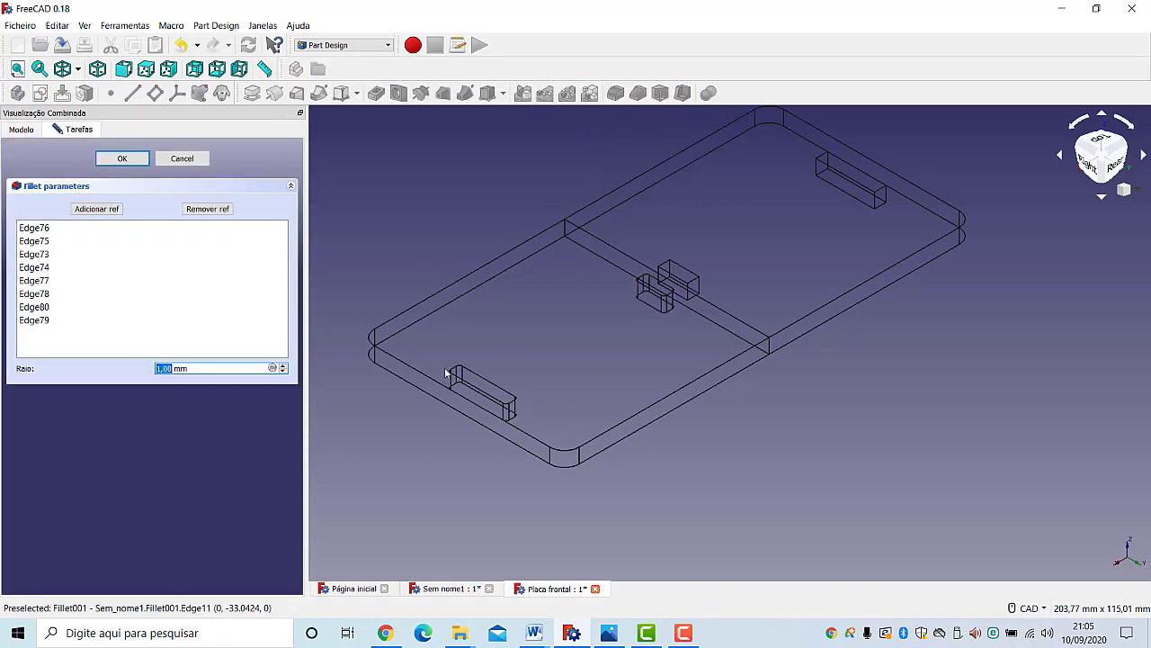
text(0,)
text(25)
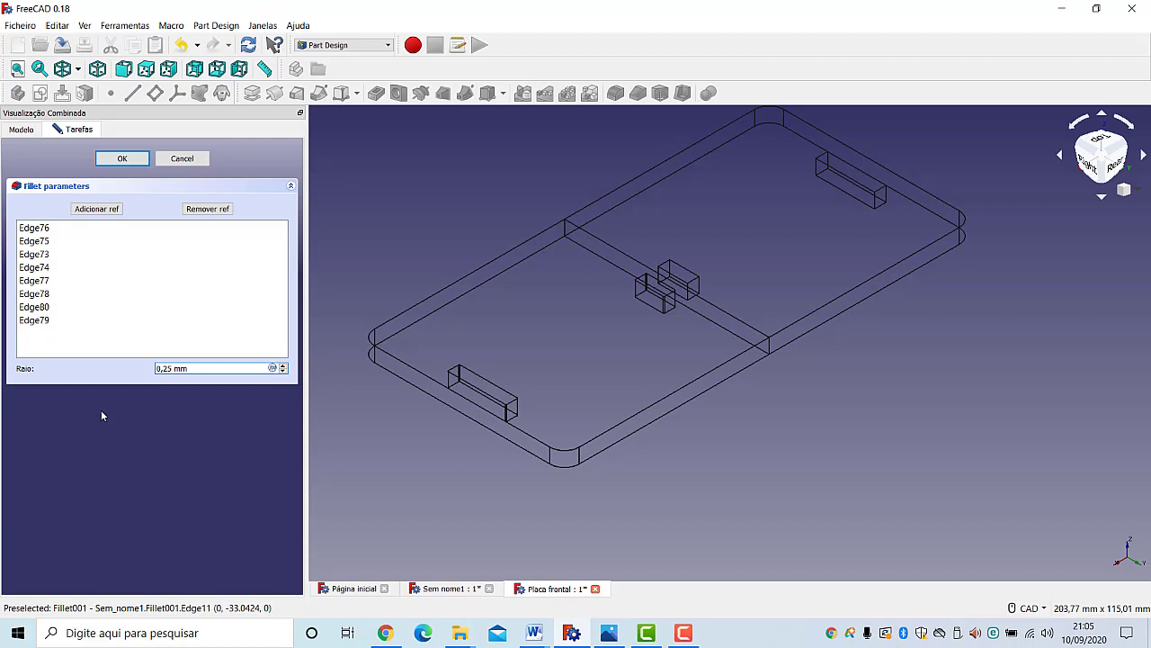
key(Return)
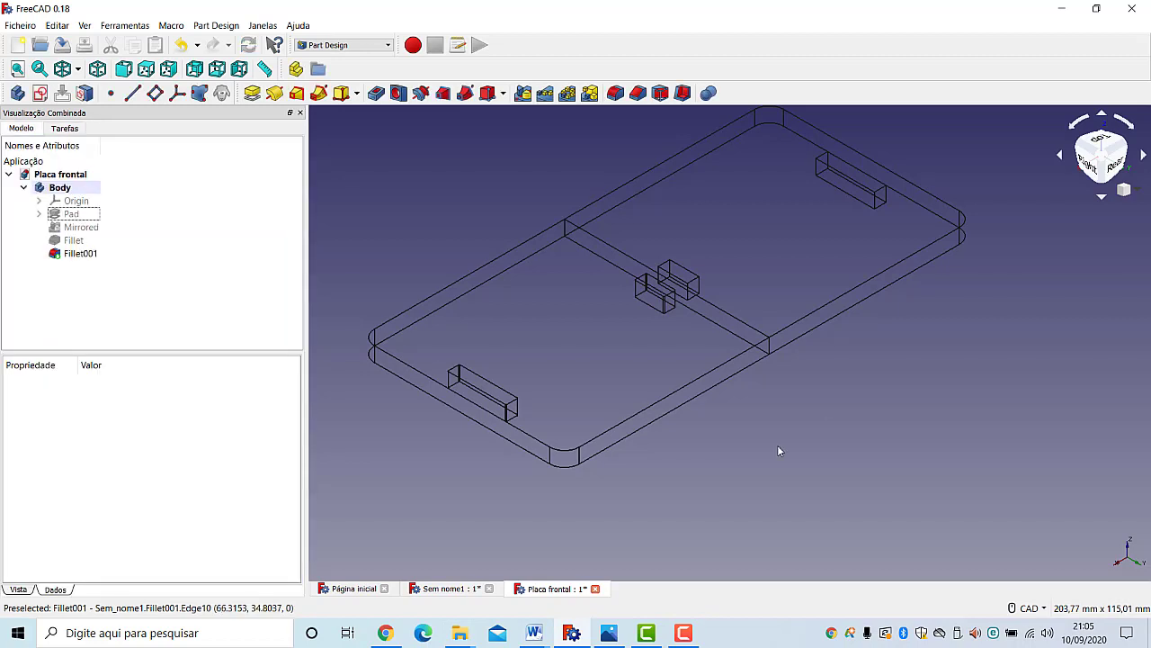
middle_drag(824, 449, 776, 467)
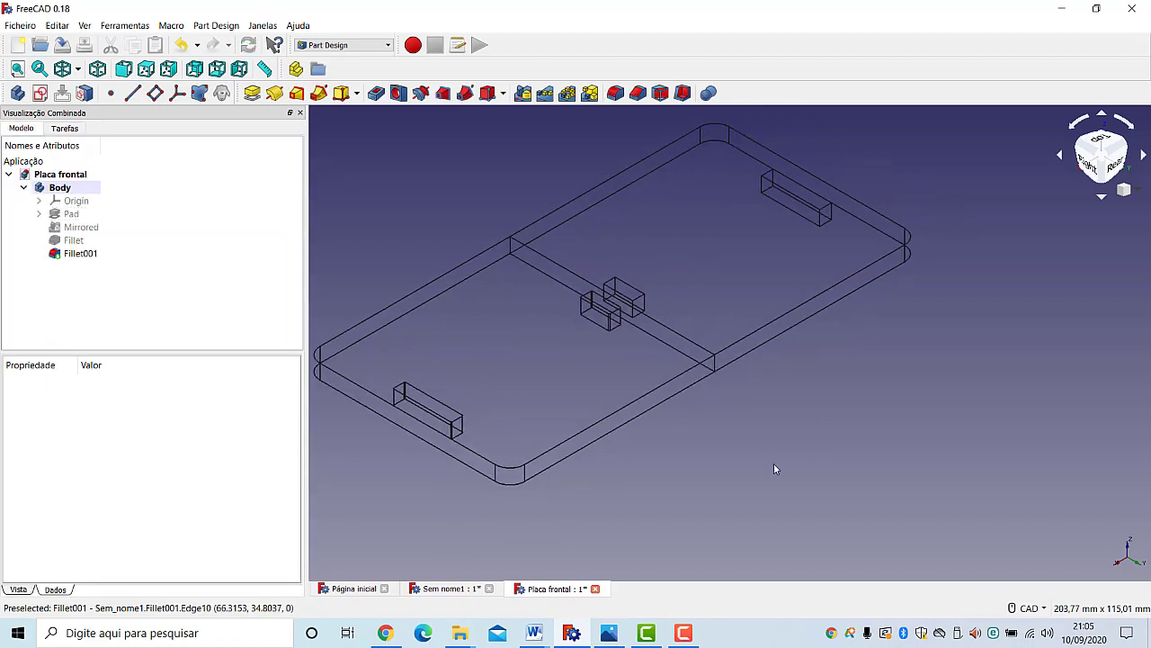
Step: From a rear isometric view, fillet the remaining slots' vertical edges at 0,25 mm, creating Fillet002
click(1124, 160)
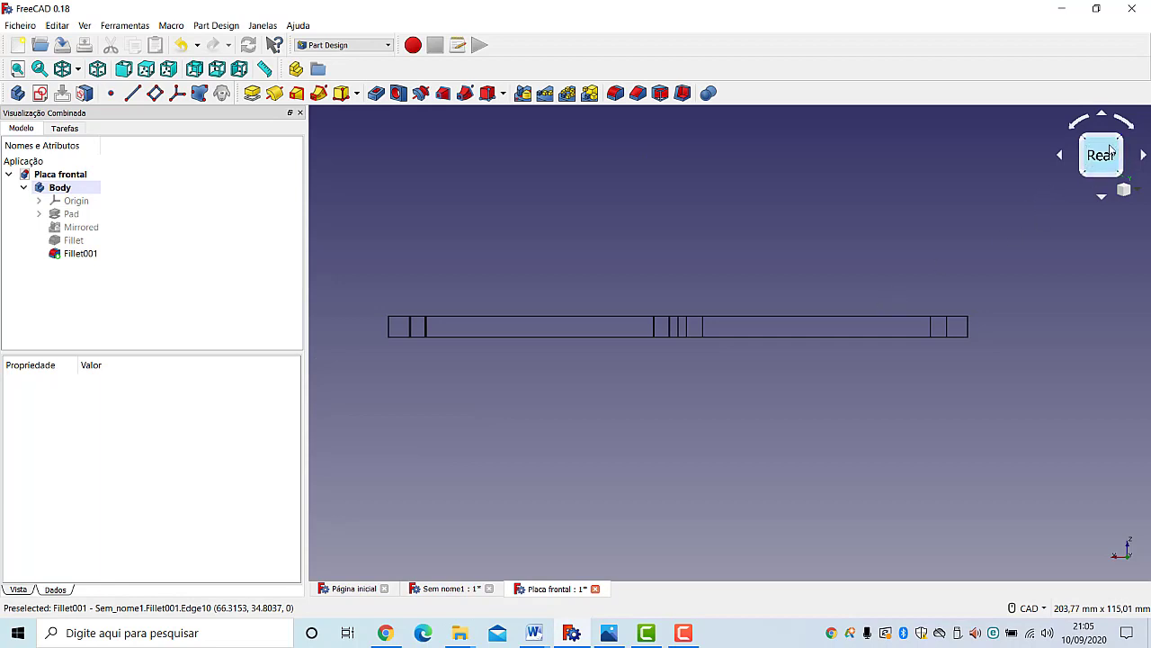
click(1120, 139)
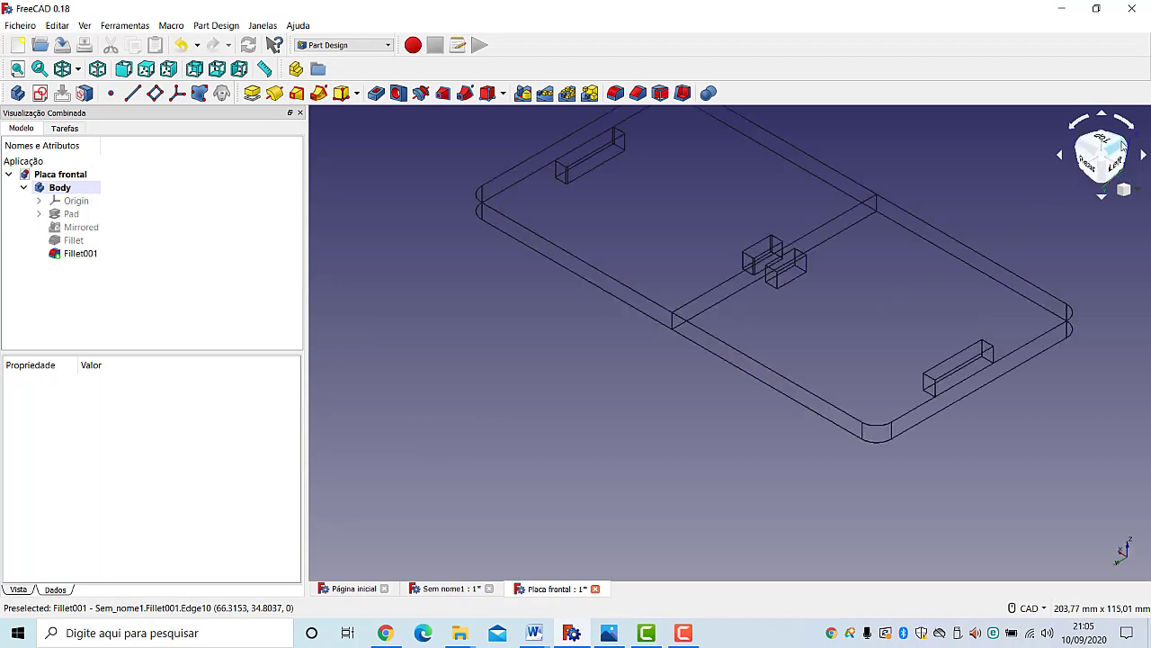
click(778, 282)
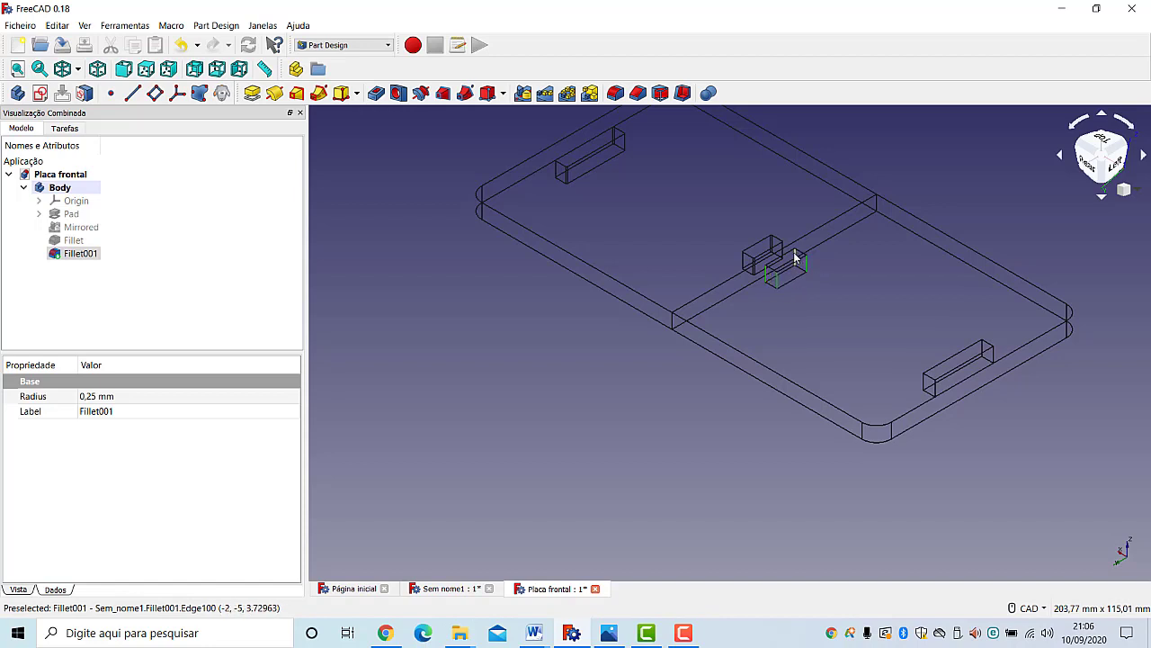
ctrl+click(936, 387)
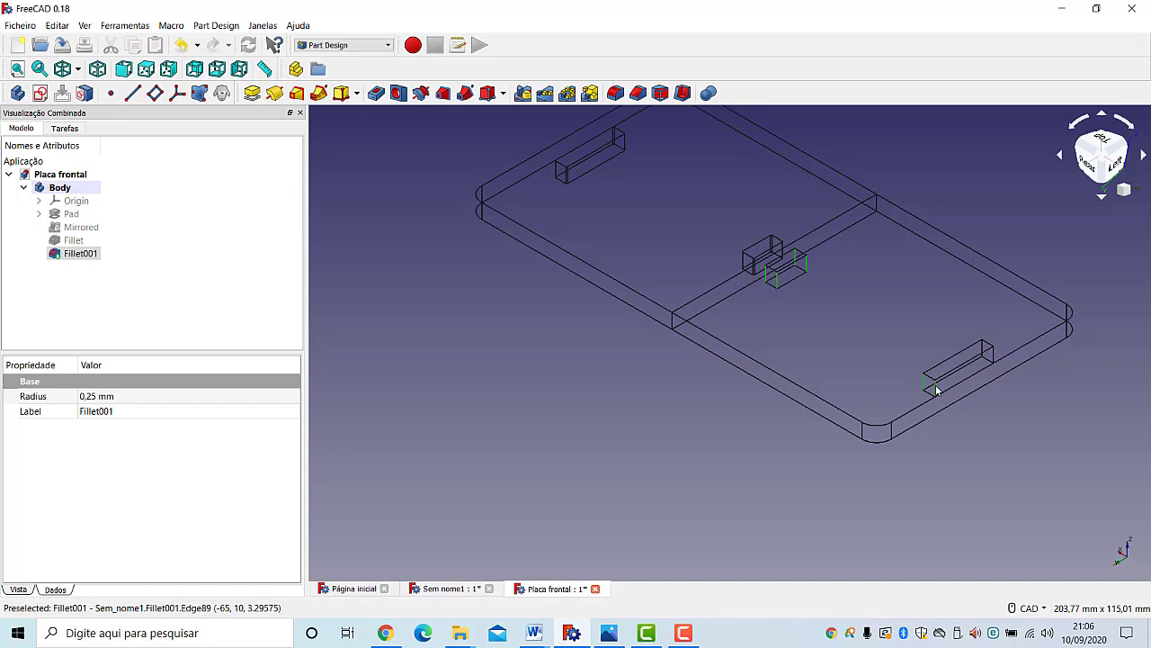
ctrl+click(994, 351)
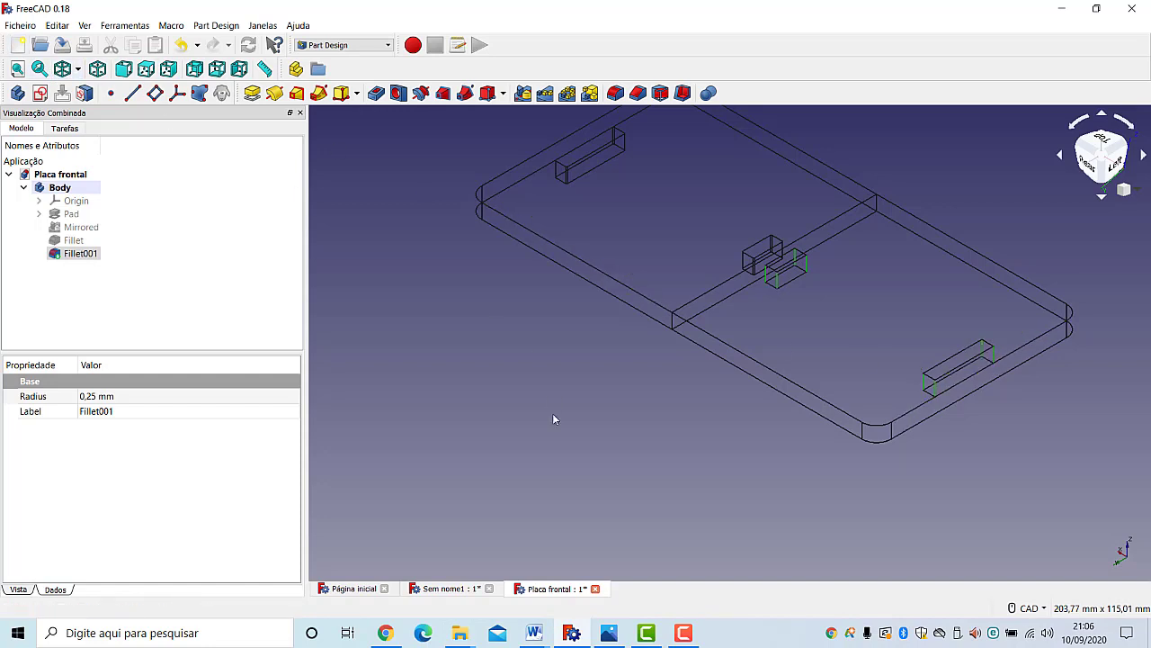
click(616, 92)
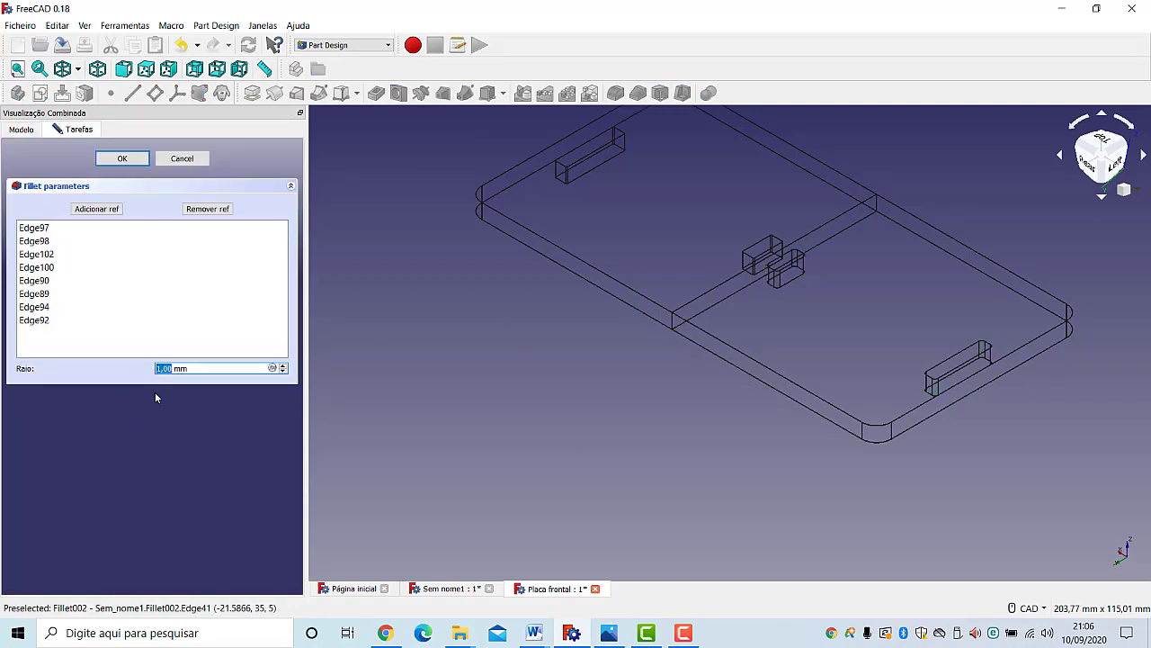
text(,25)
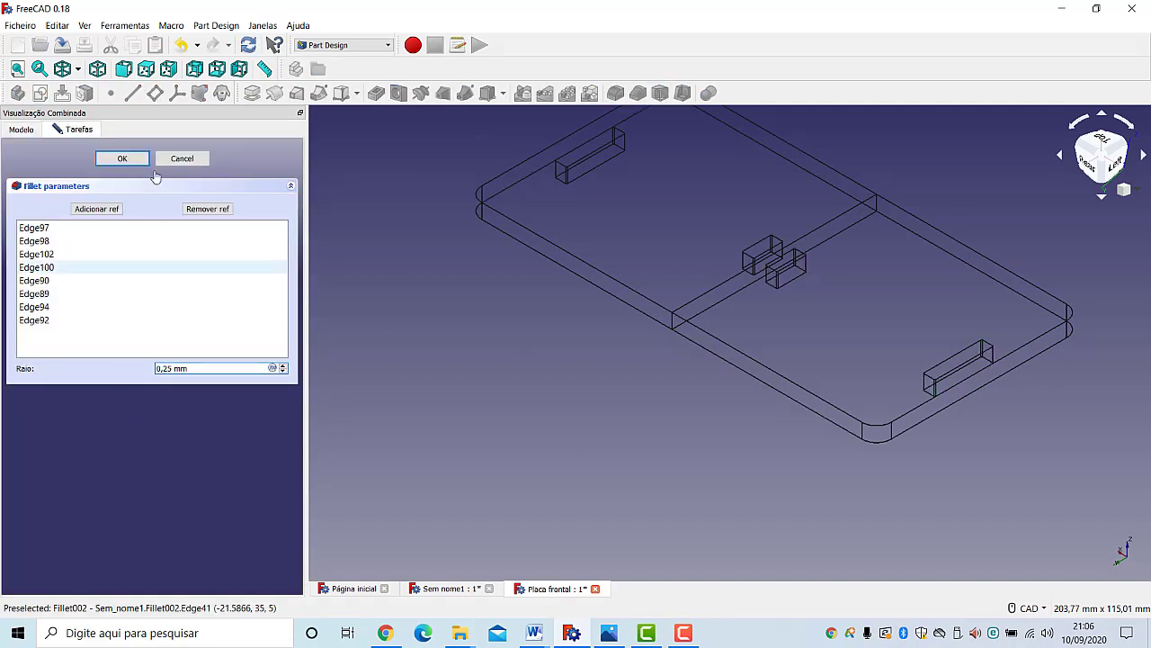
click(141, 157)
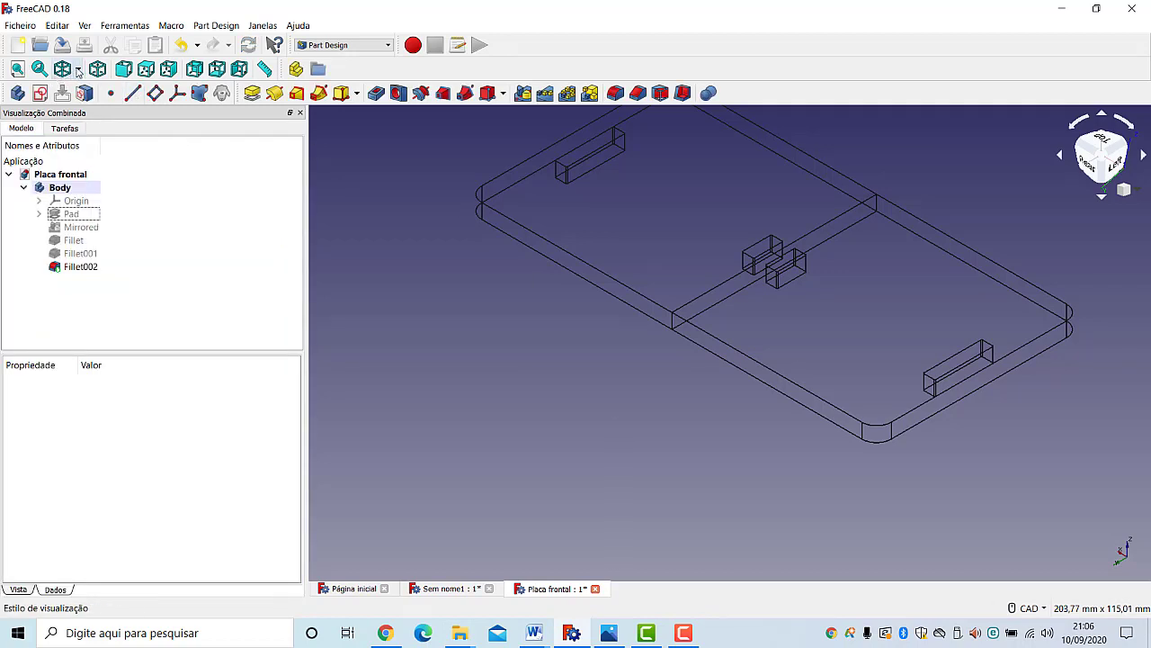
Step: Return the plate to shaded display and save the document
click(78, 71)
click(79, 89)
mouse_move(603, 359)
middle_down()
mouse_move(568, 471)
mouse_move(574, 461)
middle_up()
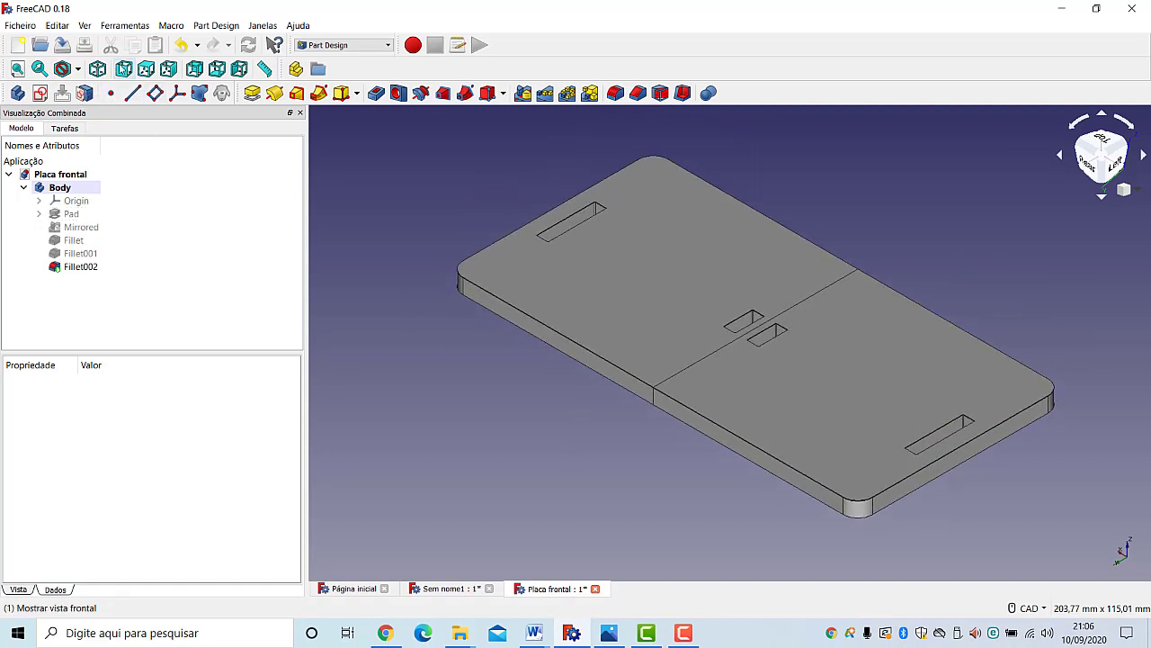
click(22, 25)
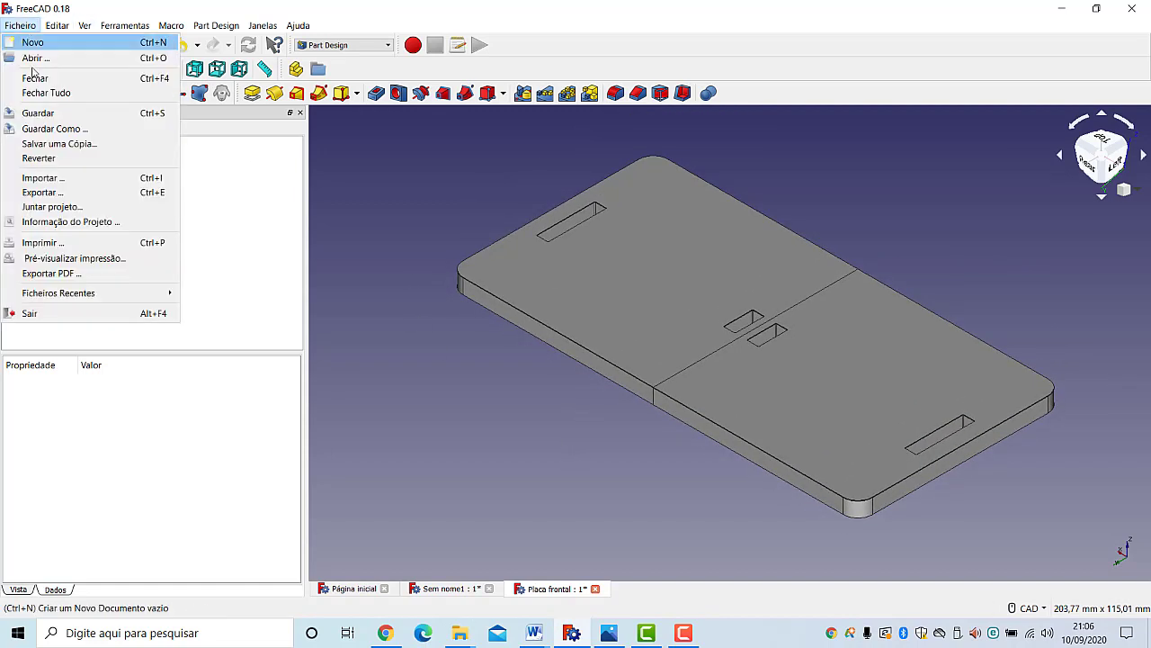
click(52, 112)
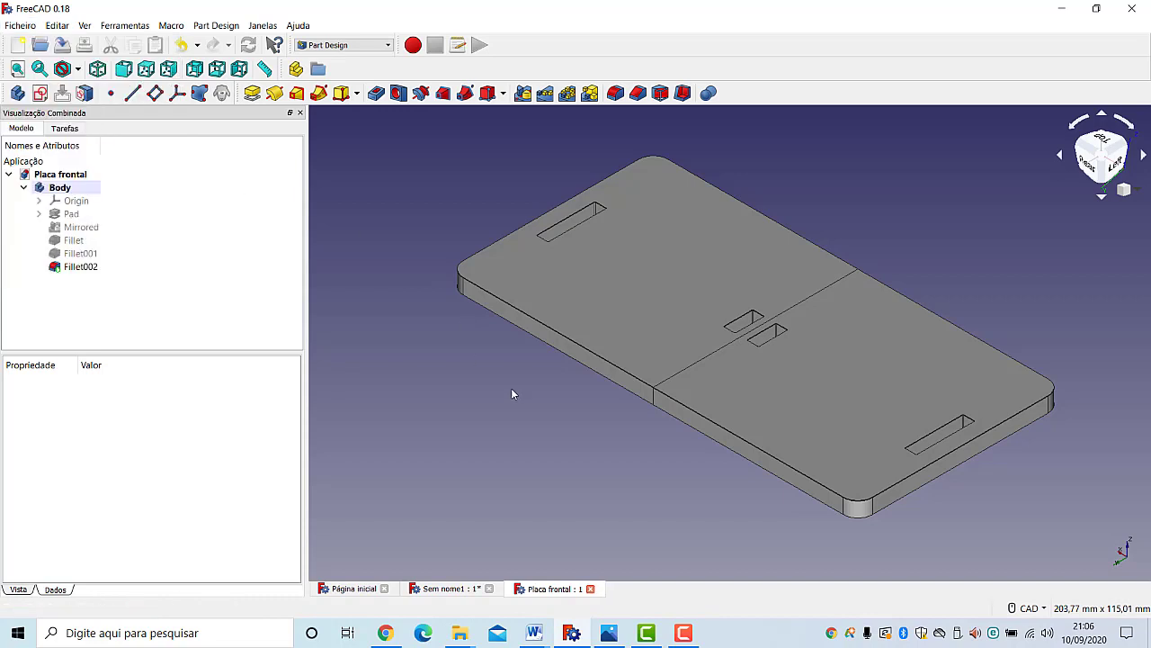
Step: In the Part workbench, make Body001 as a refined copy of Body
click(364, 46)
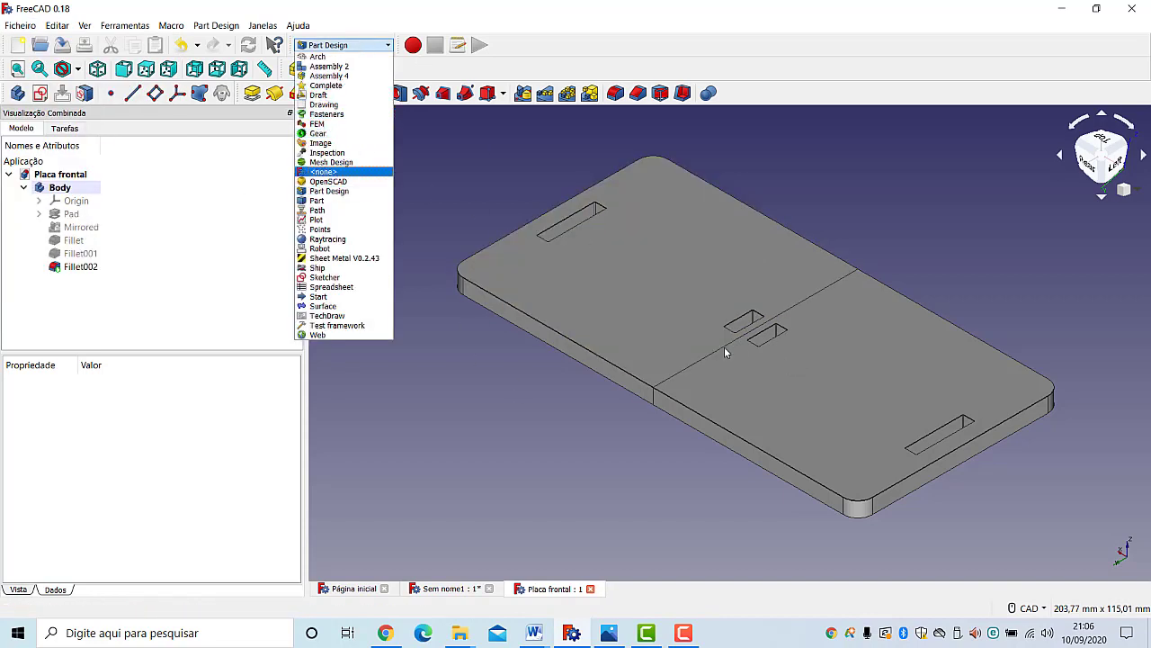
click(321, 200)
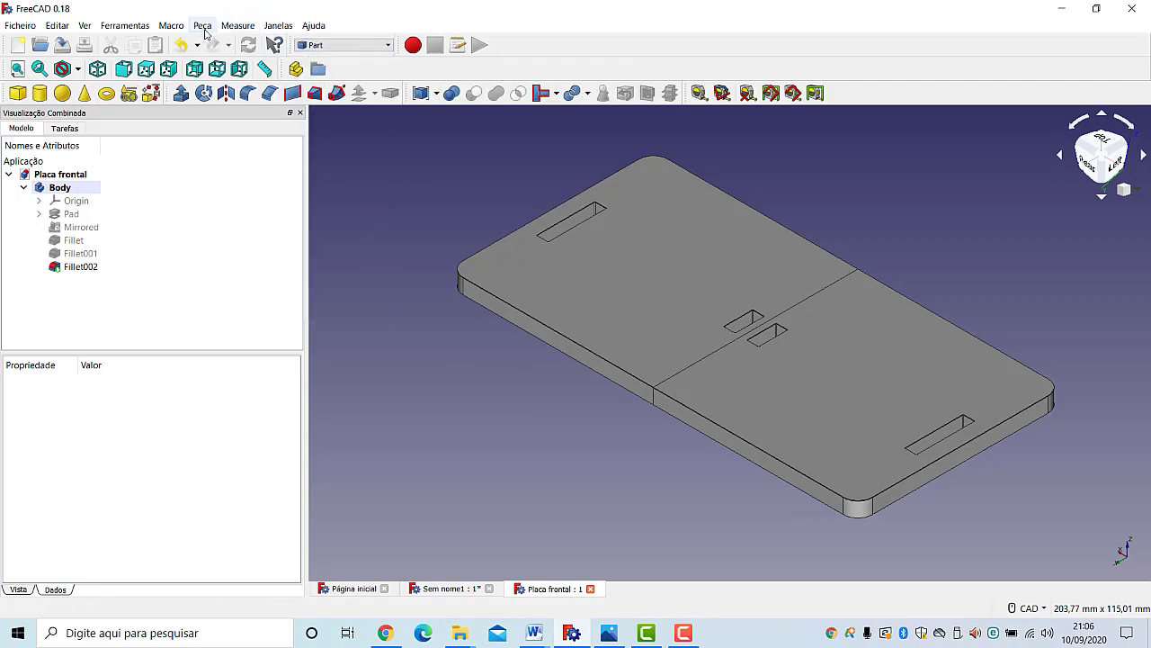
click(204, 27)
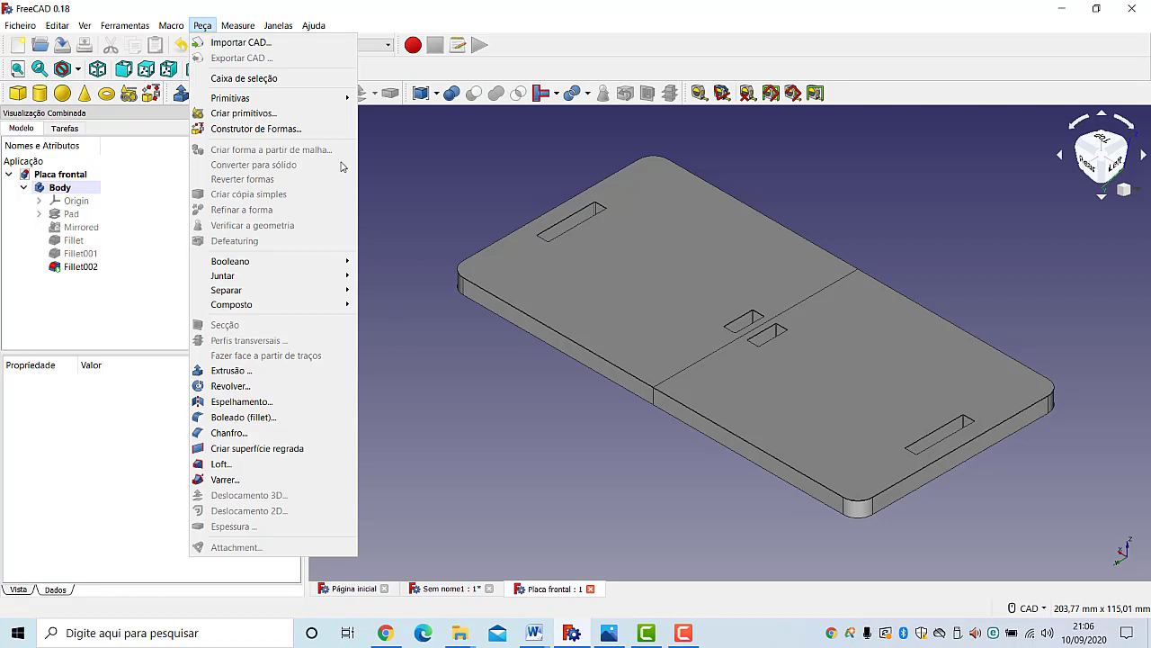
click(413, 303)
click(568, 302)
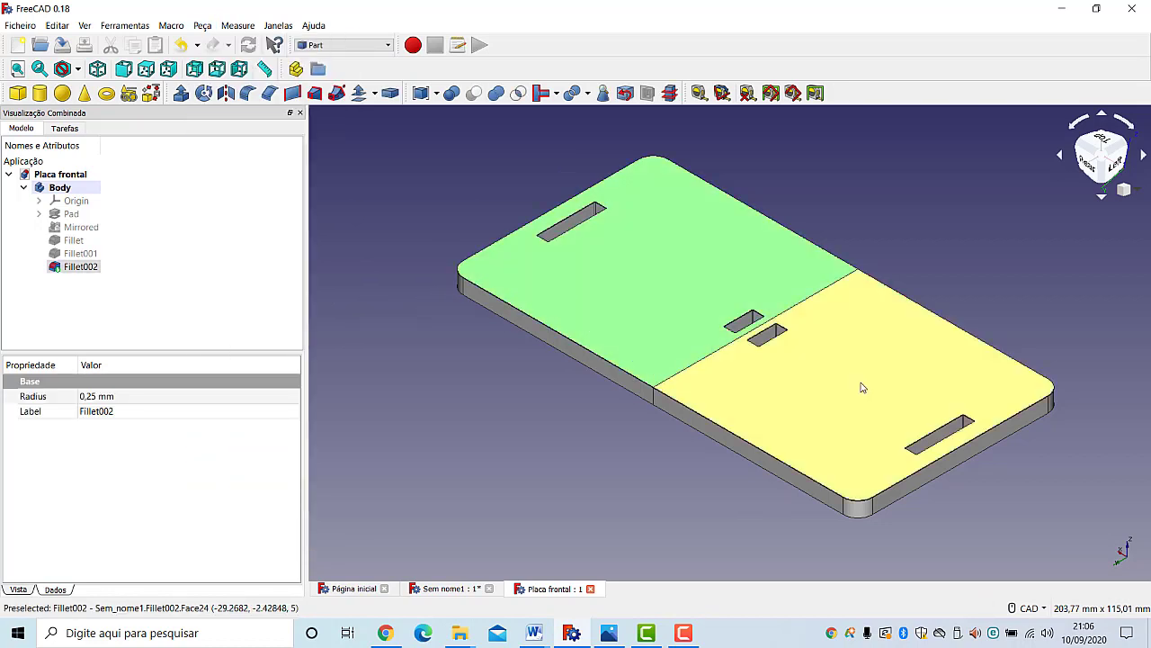
click(861, 388)
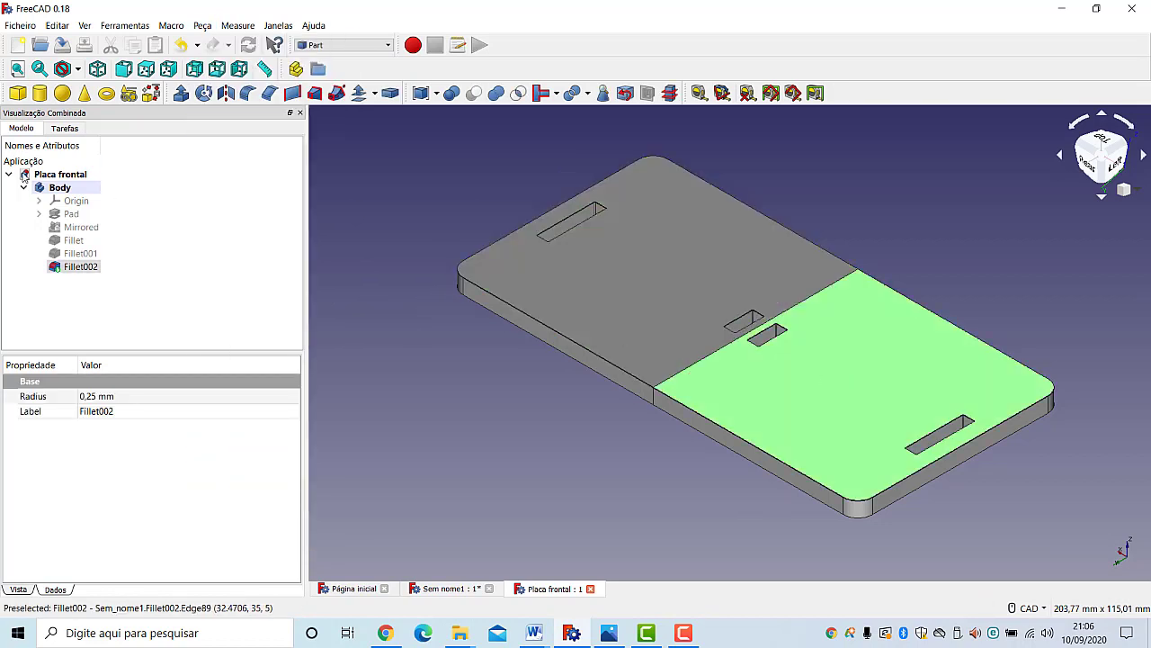
click(59, 188)
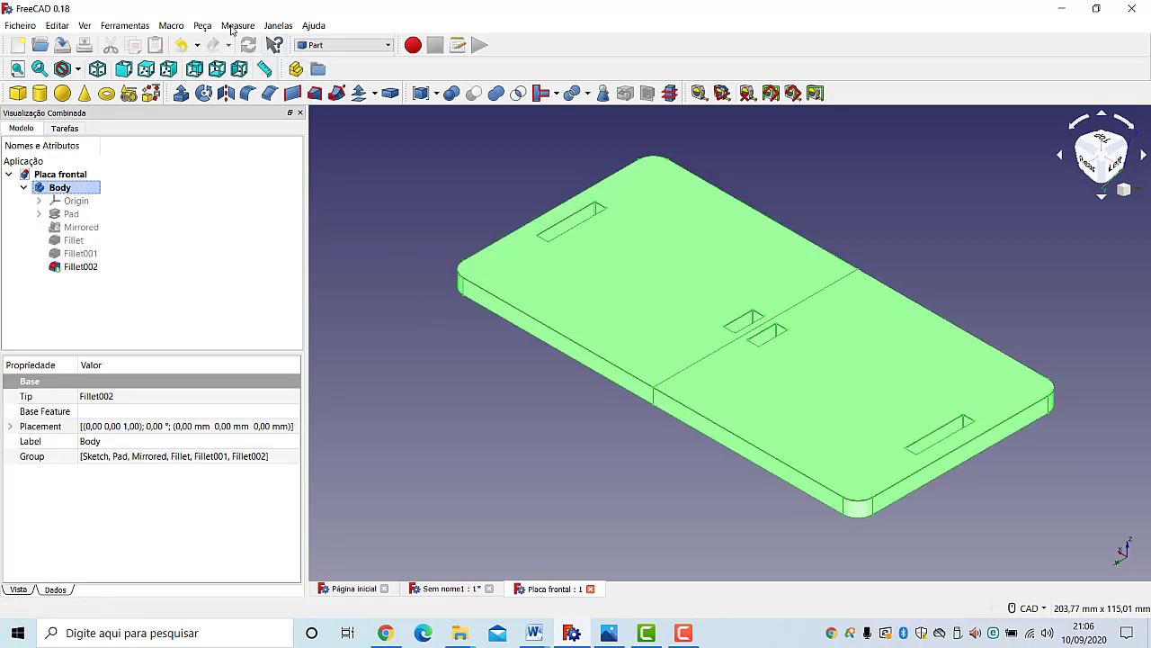
click(202, 25)
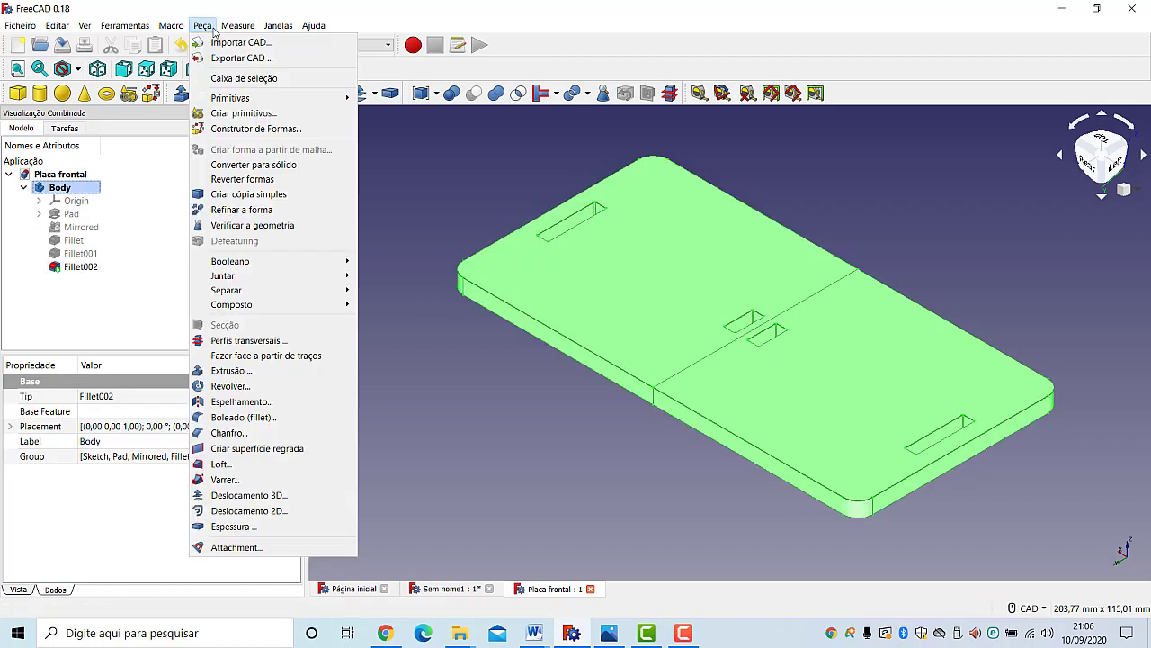
click(263, 212)
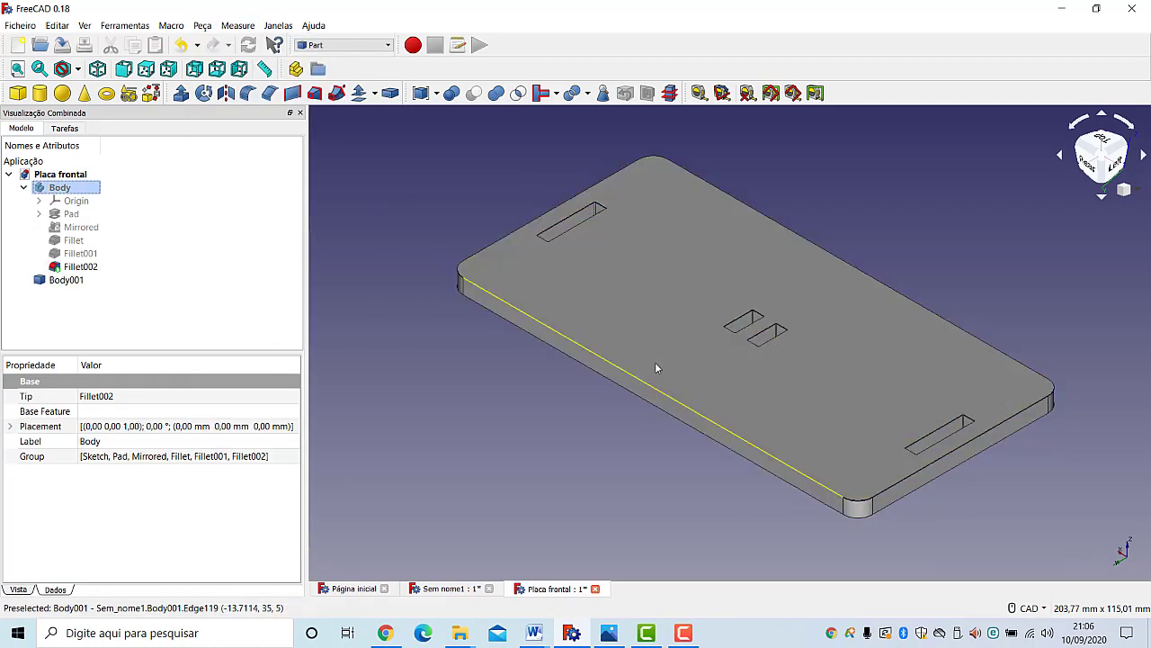